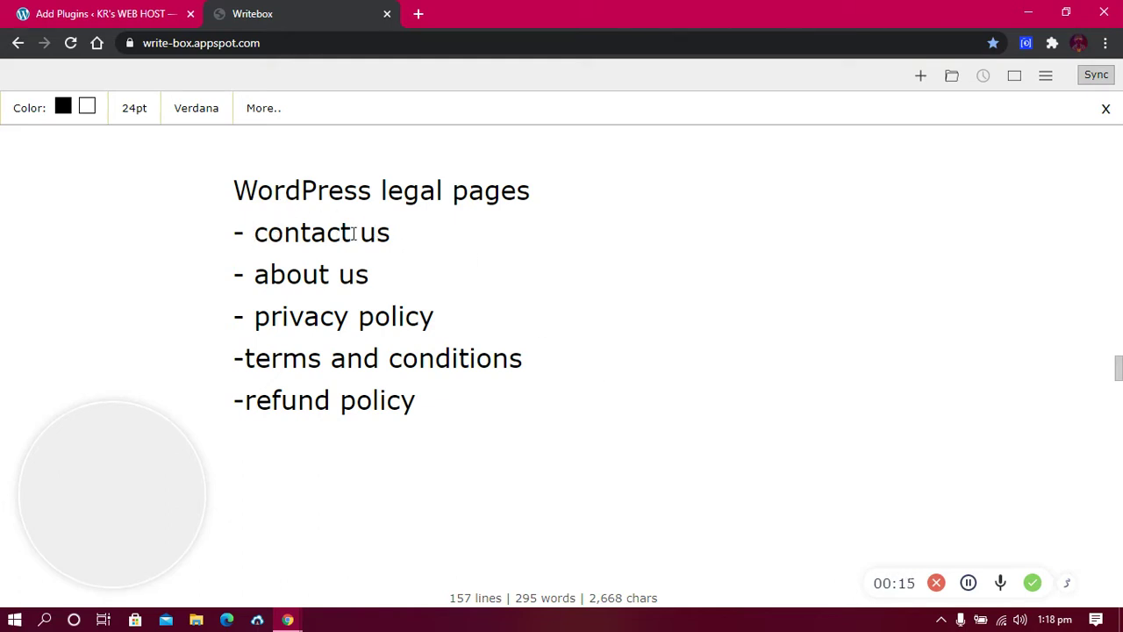
# Select and review the Contact Us, About Us and Privacy Policy items and the WordPress title line
pyautogui.moveTo(392, 232); pyautogui.dragTo(283, 237)
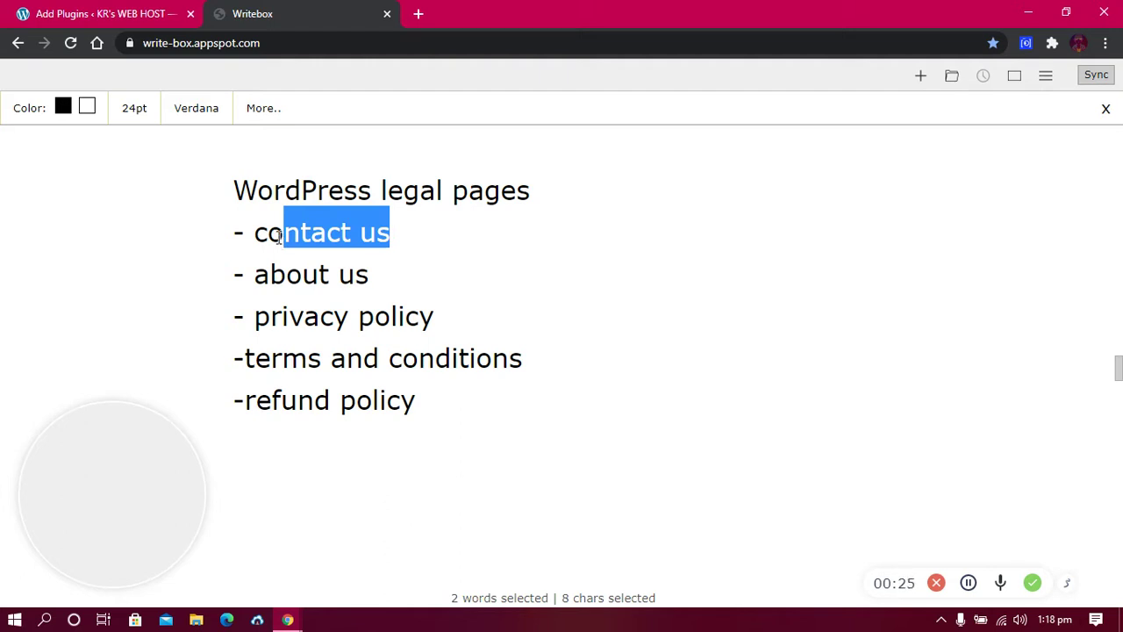
pyautogui.click(272, 267)
pyautogui.click(372, 276)
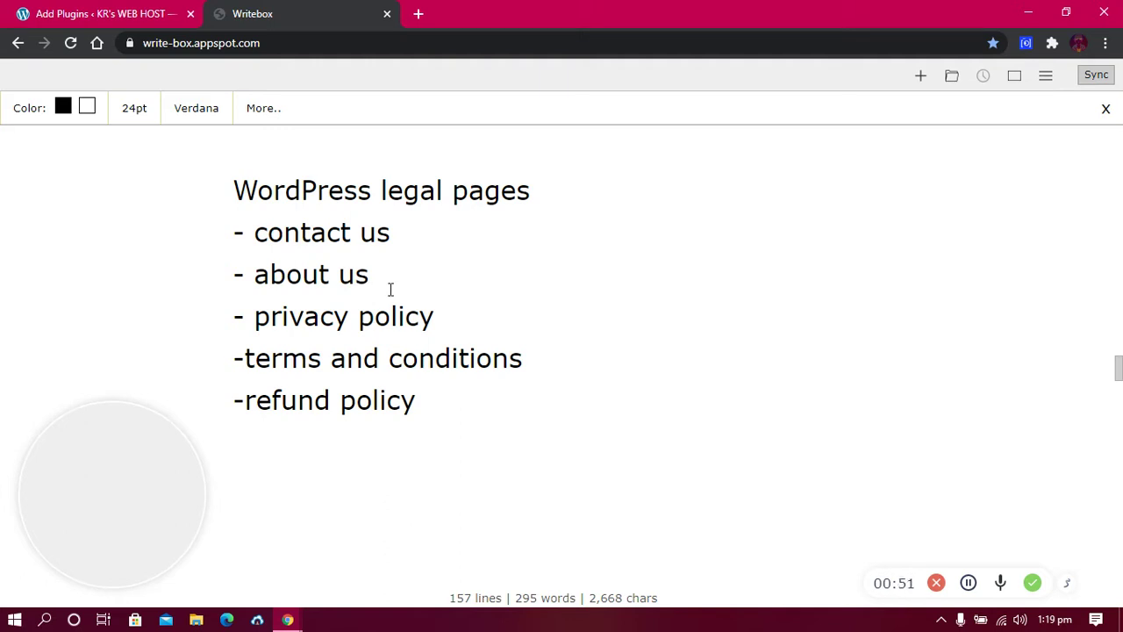
pyautogui.moveTo(435, 316); pyautogui.dragTo(252, 318)
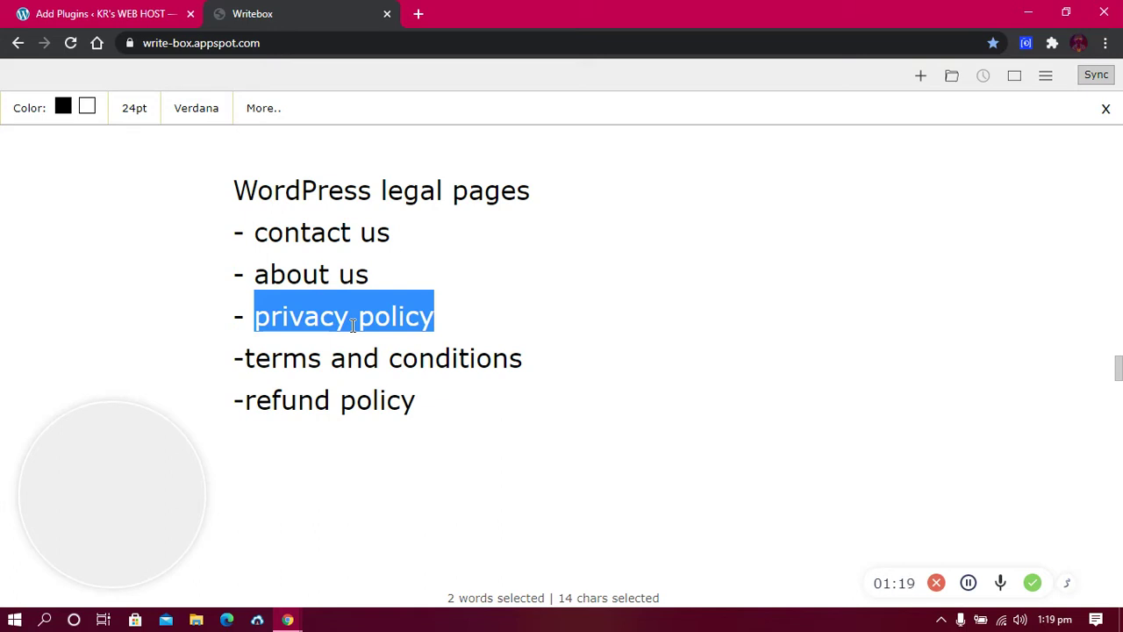
pyautogui.click(361, 360)
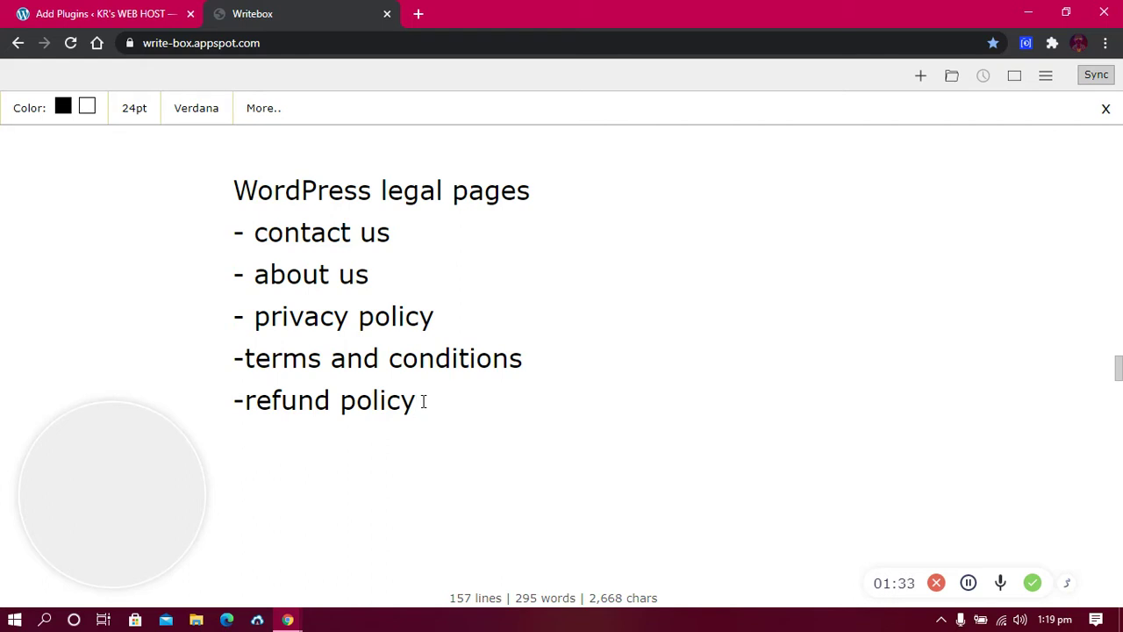
pyautogui.click(83, 589)
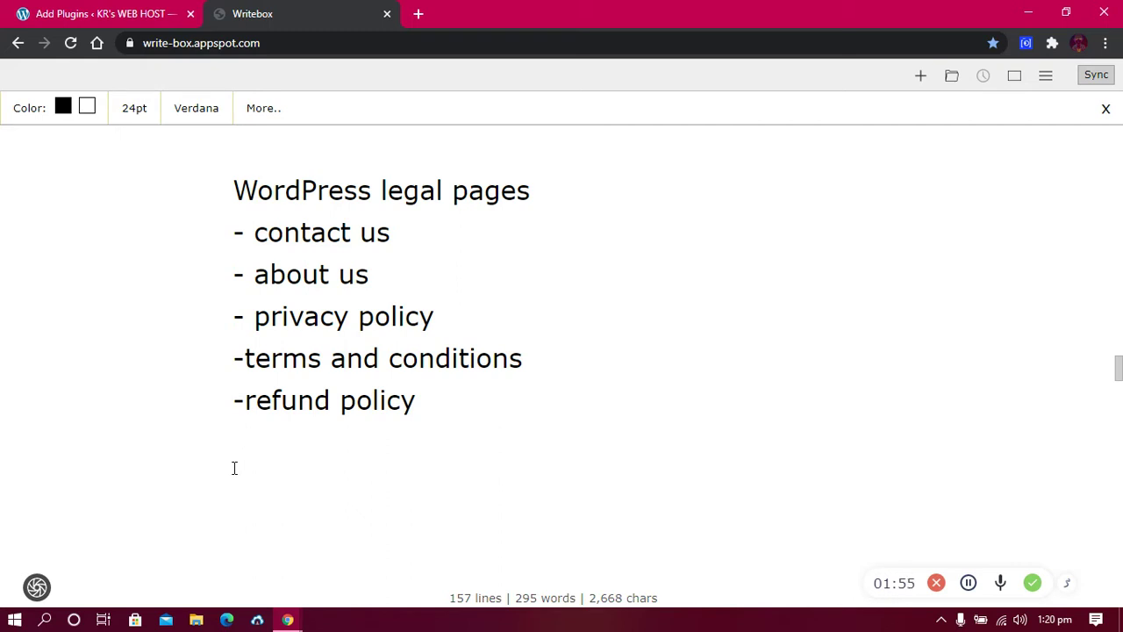
pyautogui.click(344, 200)
pyautogui.click(275, 202)
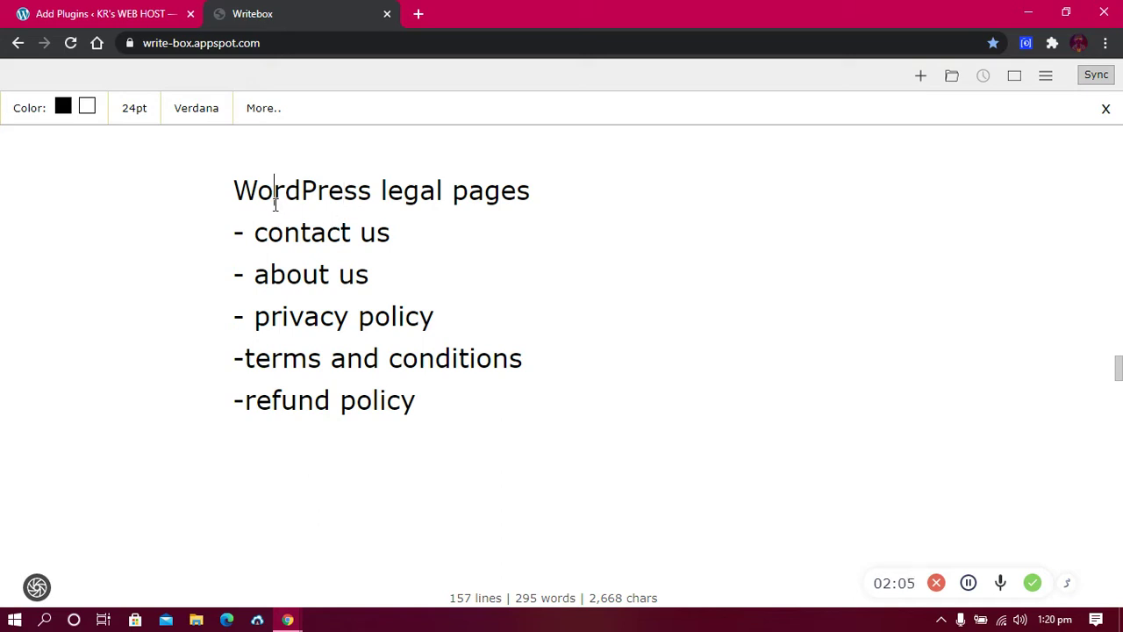
pyautogui.click(373, 201)
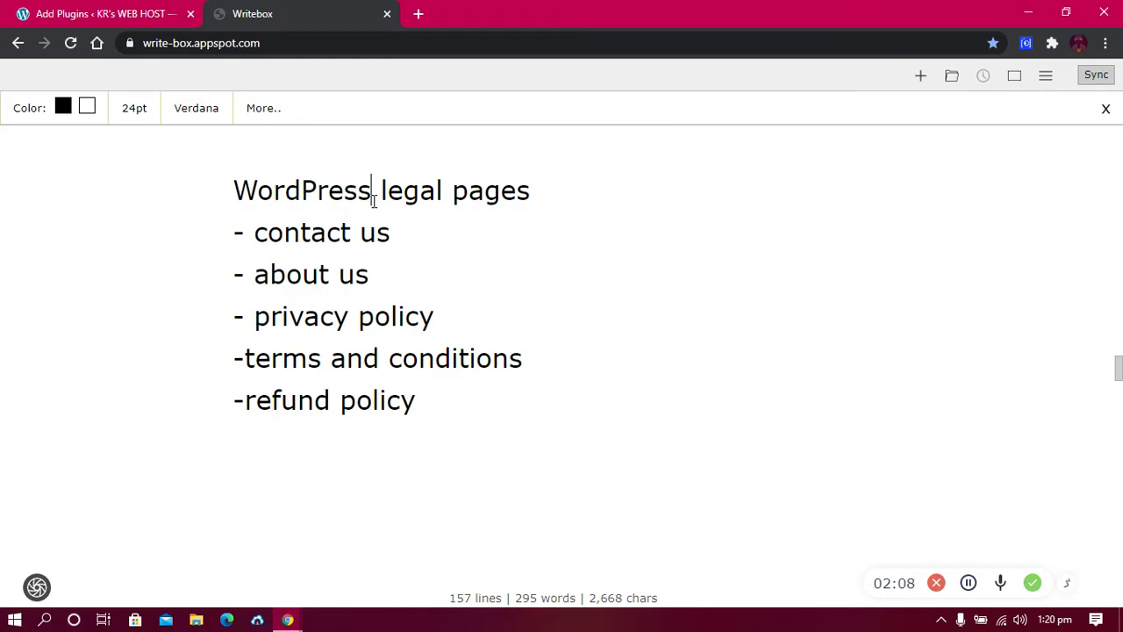
# Install and activate the WPLegalPages plugin from the Add Plugins page
pyautogui.click(131, 10)
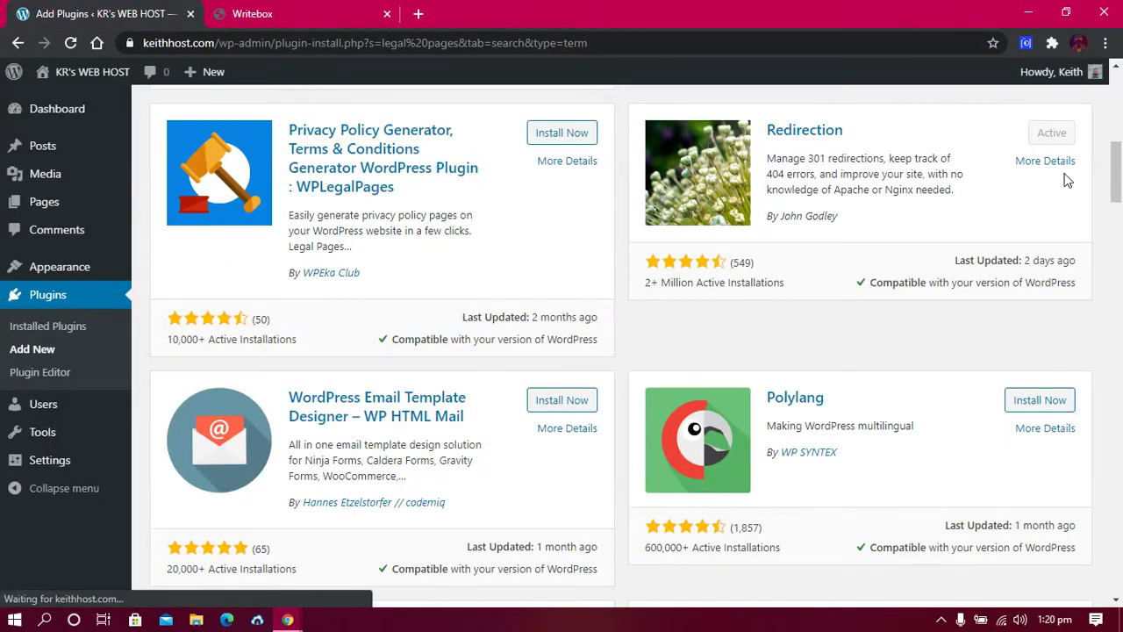
pyautogui.moveTo(1115, 171)
pyautogui.mouseDown()
pyautogui.moveTo(1112, 94)
pyautogui.moveTo(1120, 186)
pyautogui.mouseUp()
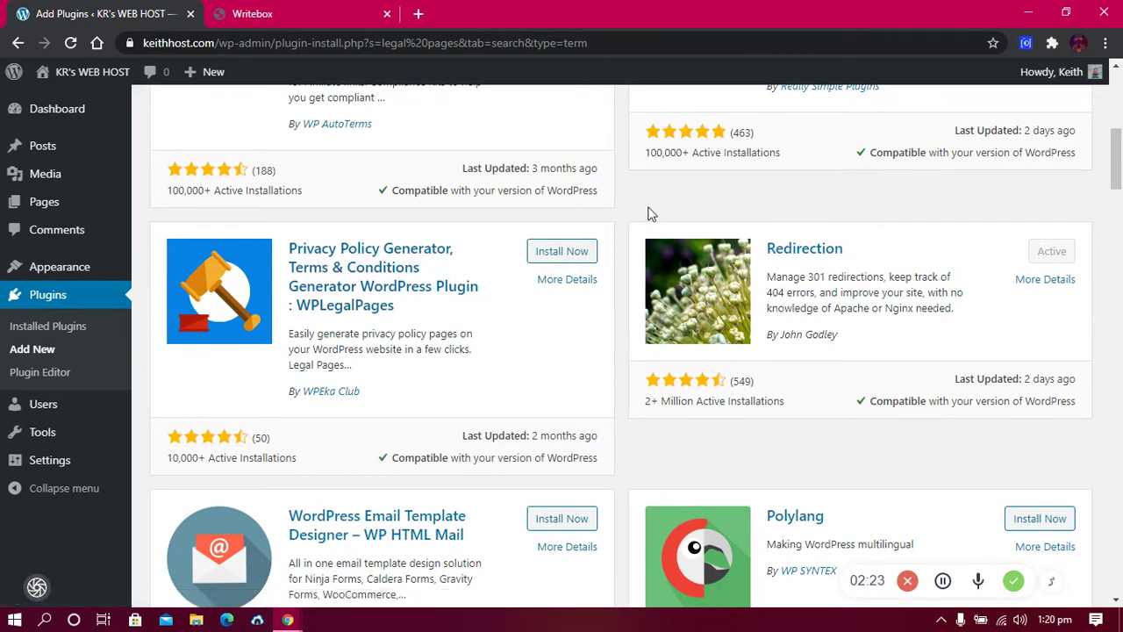
pyautogui.click(563, 252)
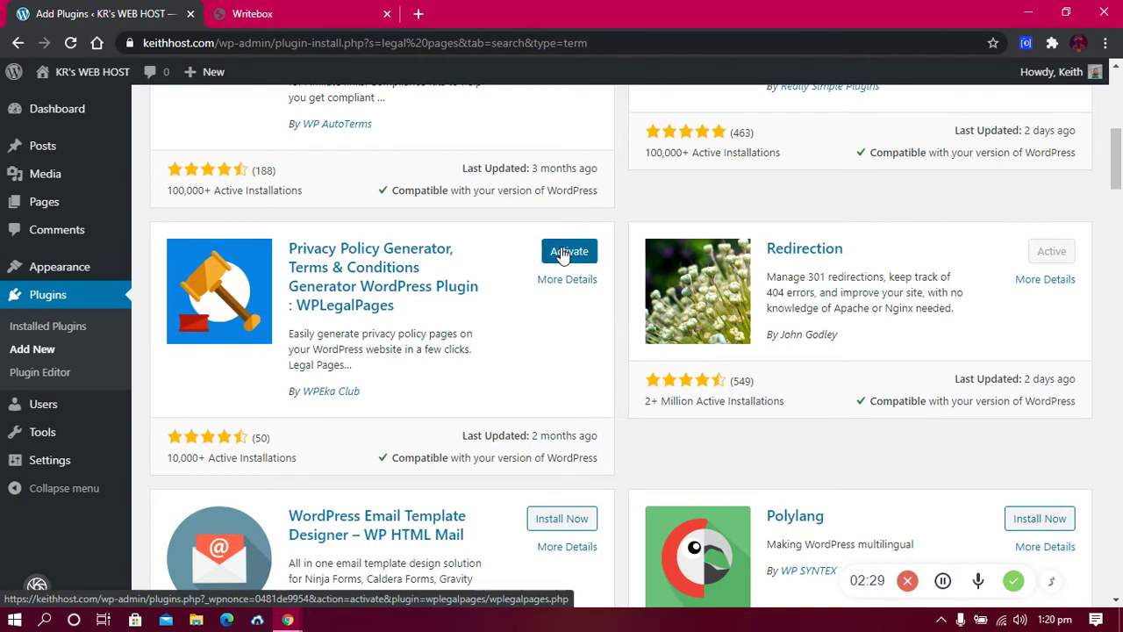
pyautogui.click(563, 252)
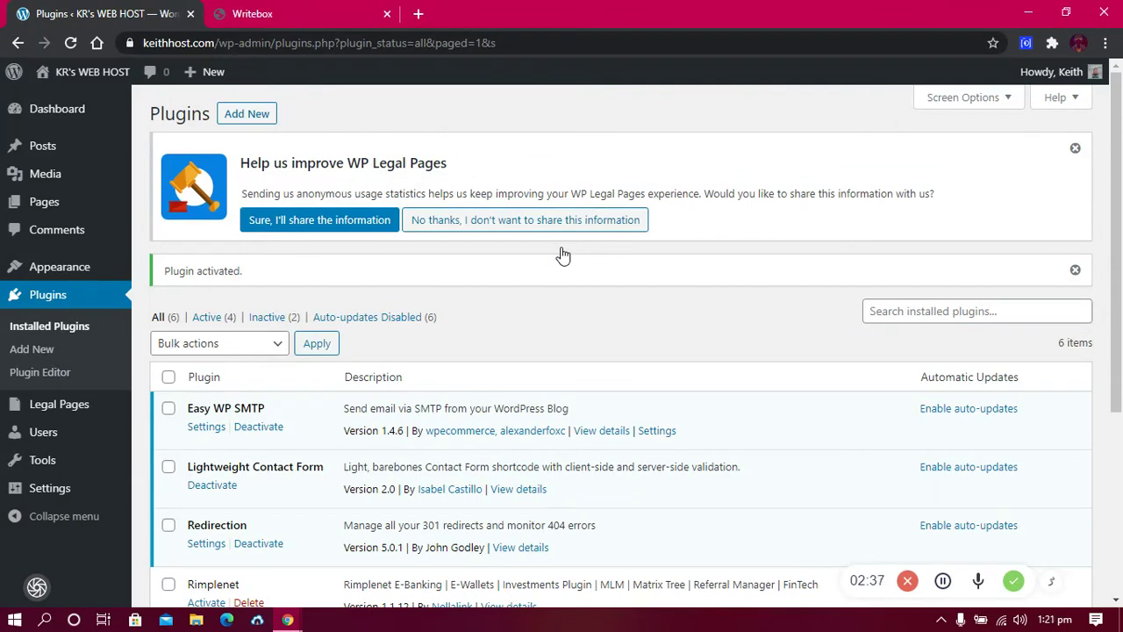
pyautogui.moveTo(1119, 189); pyautogui.dragTo(1120, 358)
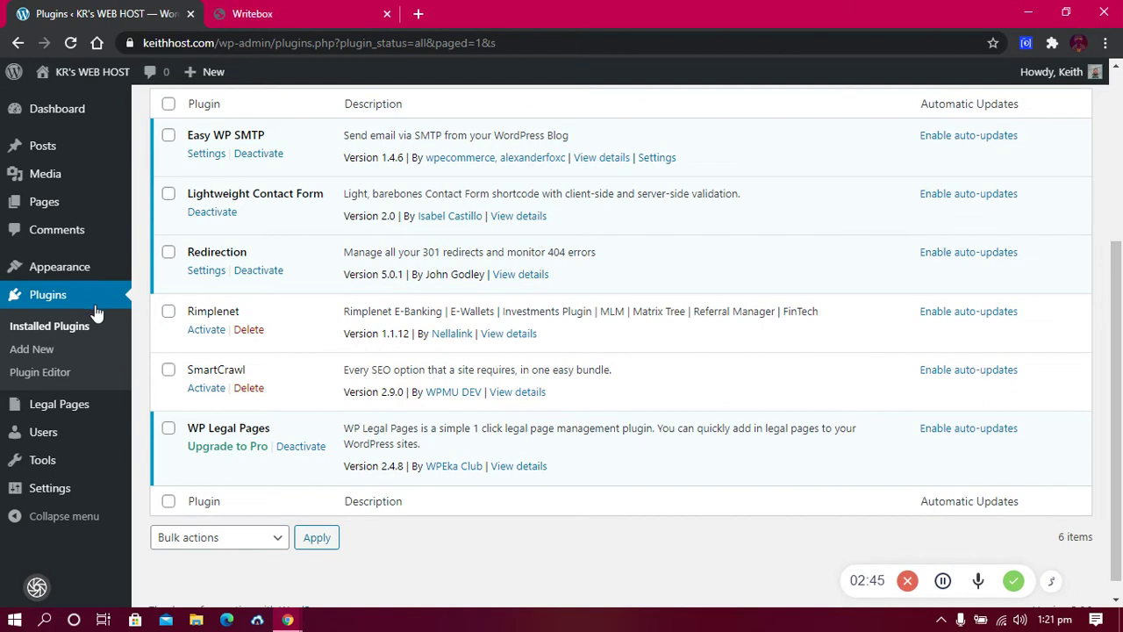
# Agree to and accept the WP Legal Pages terms of use, then start creating a legal policy page
pyautogui.click(49, 413)
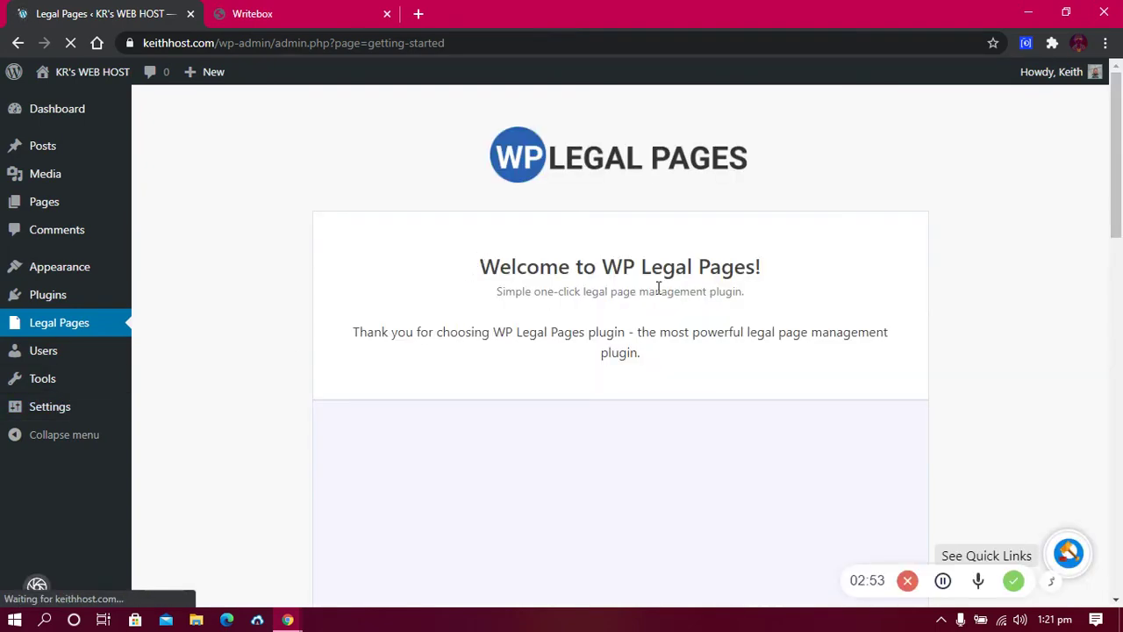
pyautogui.moveTo(1117, 176); pyautogui.dragTo(1121, 308)
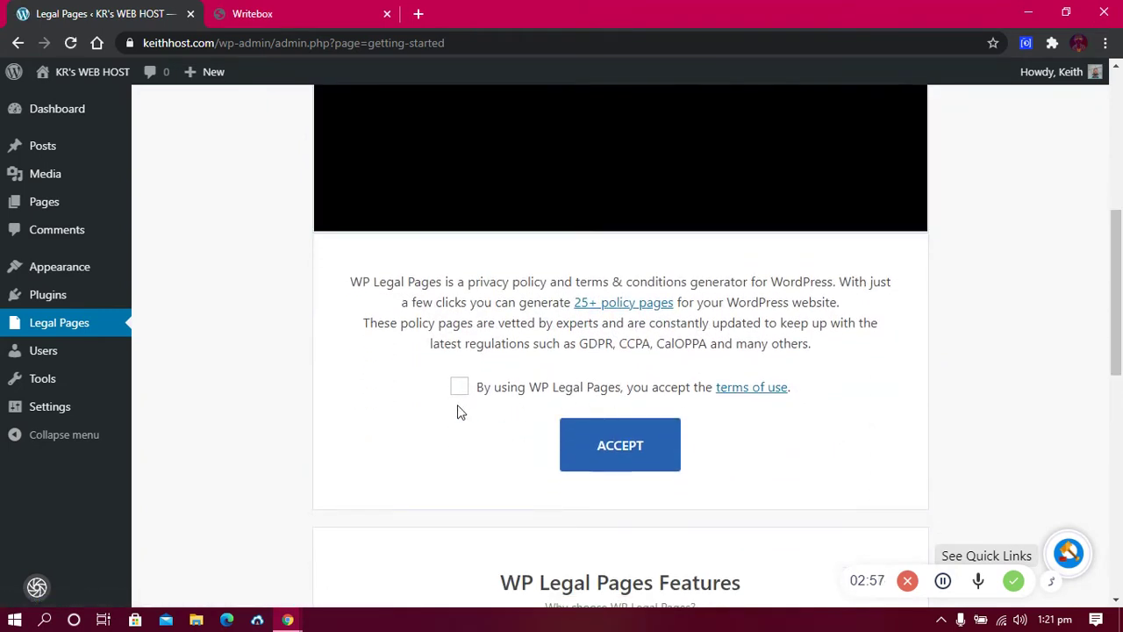
pyautogui.click(460, 387)
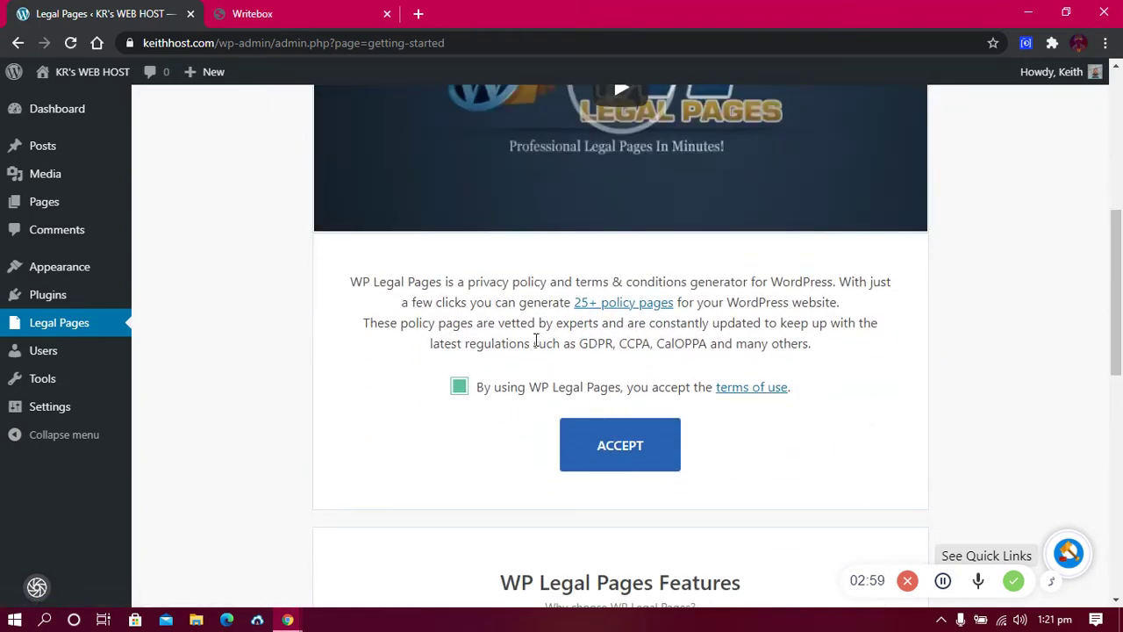
pyautogui.click(621, 443)
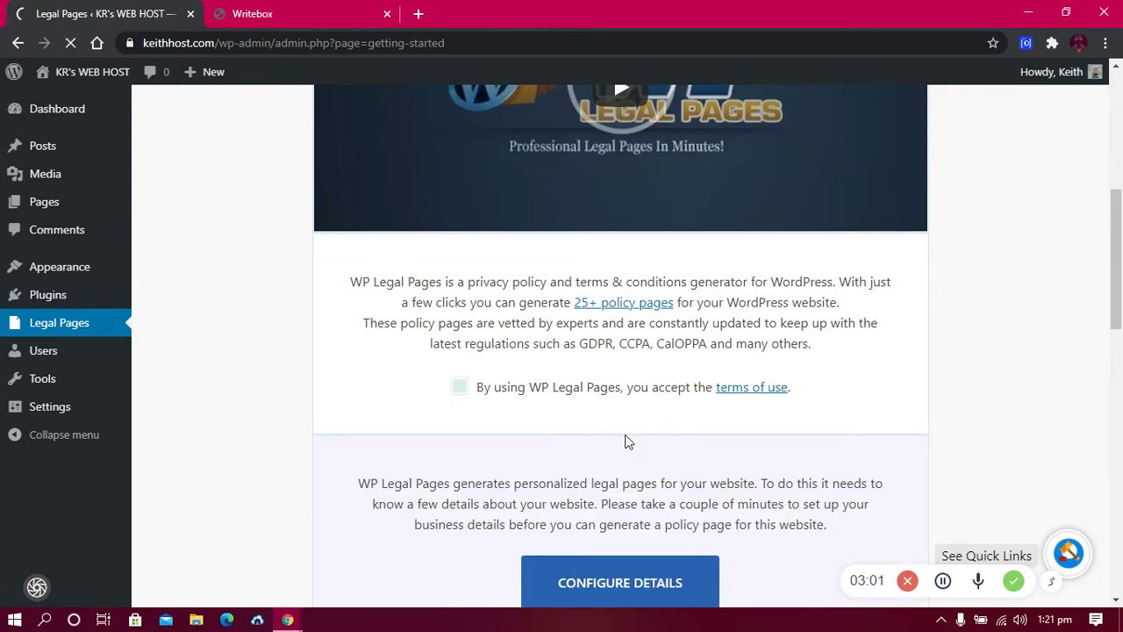
pyautogui.scroll(-3, 952, 362)
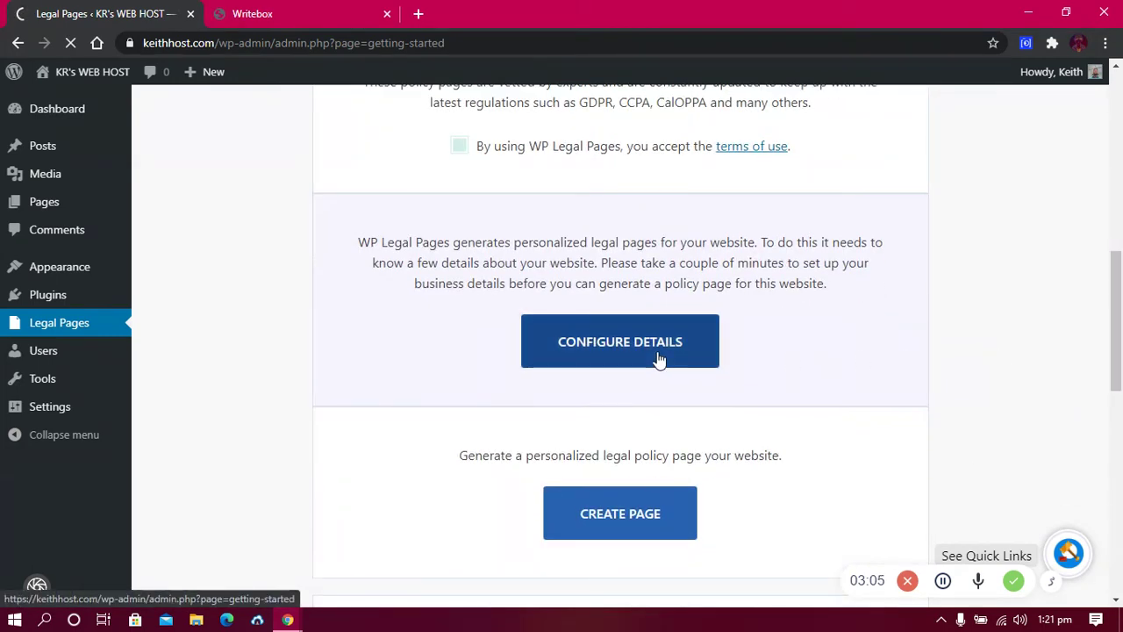
pyautogui.click(592, 534)
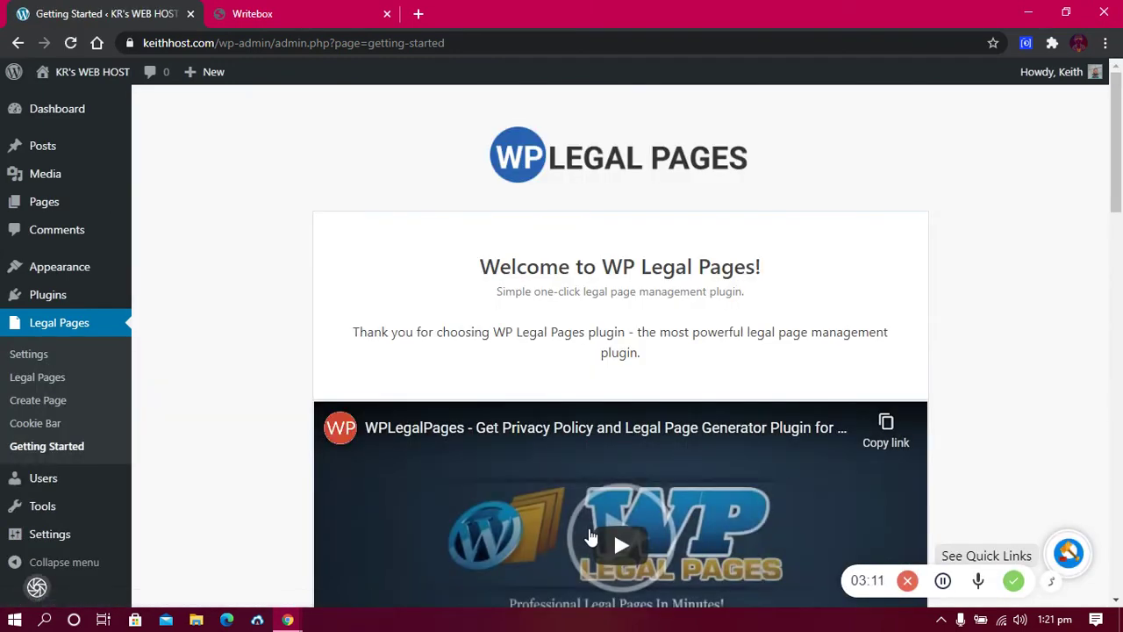
pyautogui.moveTo(1119, 130); pyautogui.dragTo(1121, 400)
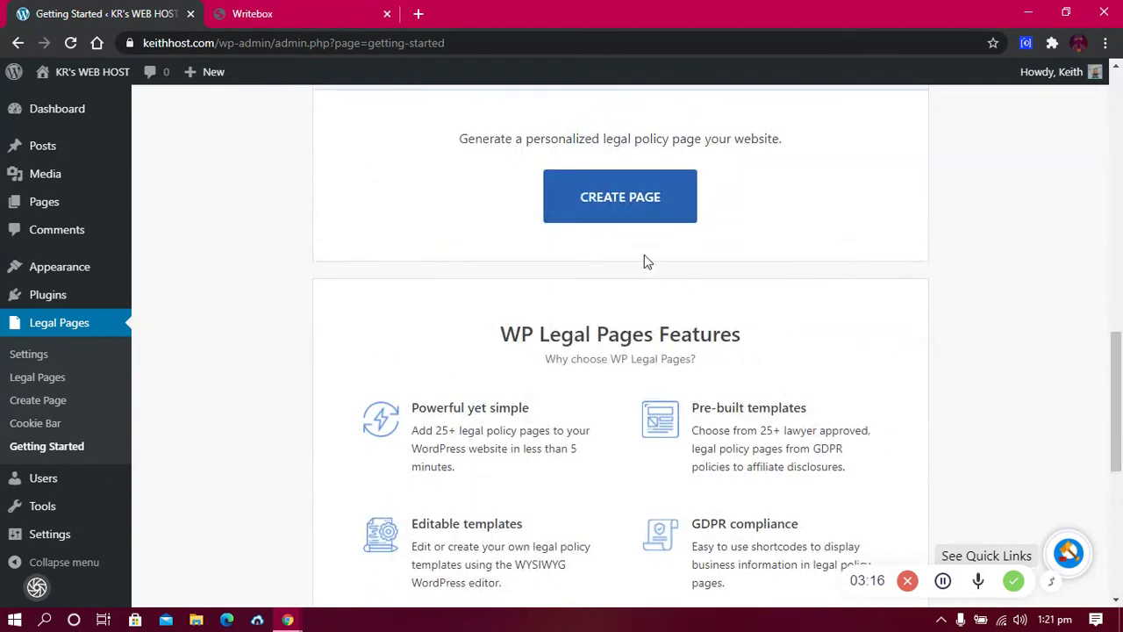
# Open the legal page creator and review the Privacy Policy template text
pyautogui.click(603, 210)
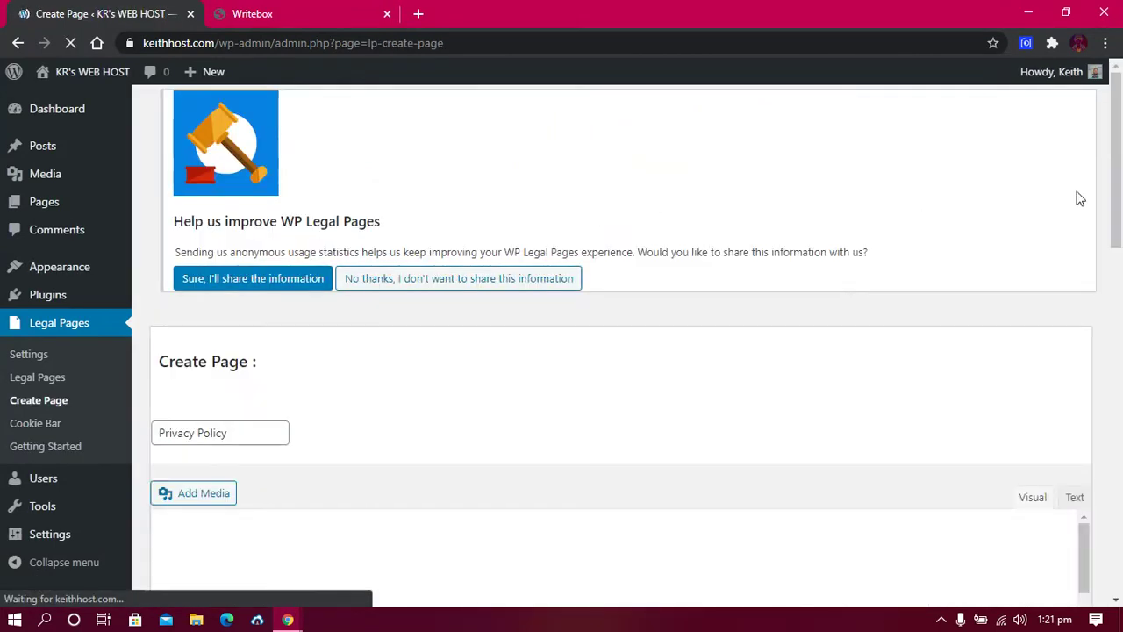
pyautogui.scroll(-3, 1097, 206)
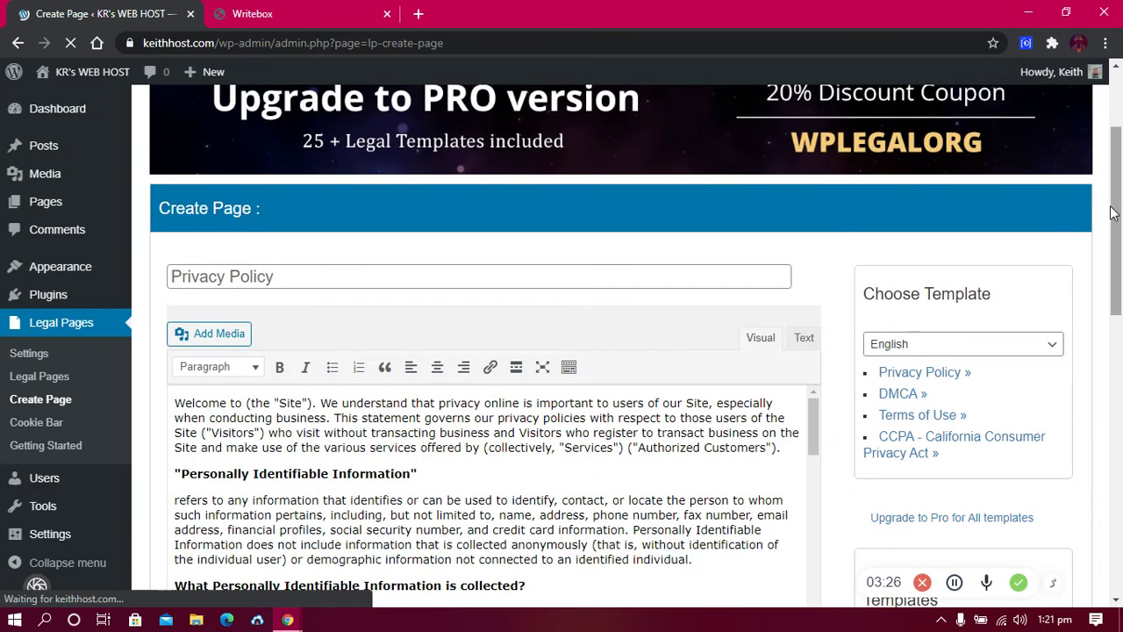
pyautogui.scroll(-2, 878, 149)
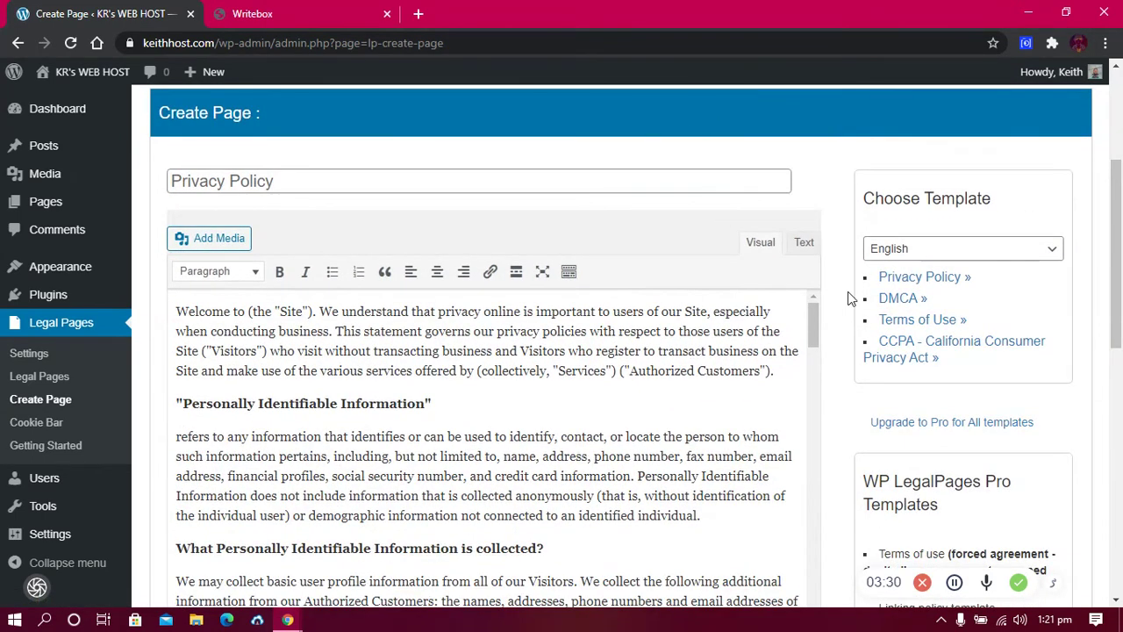
pyautogui.moveTo(1116, 187); pyautogui.dragTo(1119, 205)
pyautogui.click(274, 333)
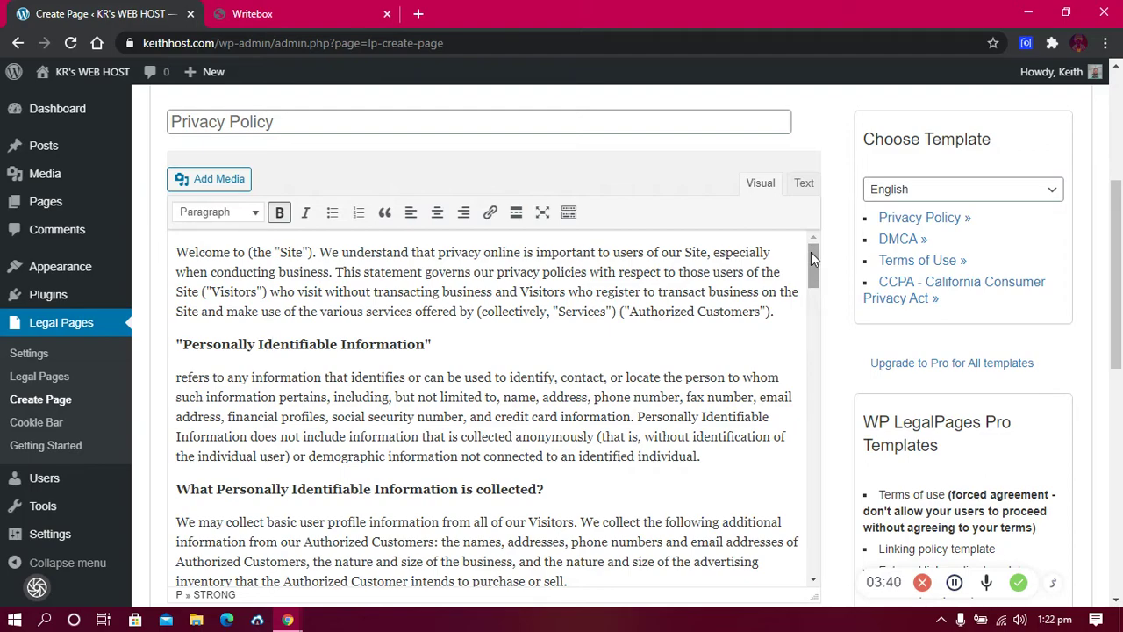
pyautogui.moveTo(811, 252); pyautogui.dragTo(837, 555)
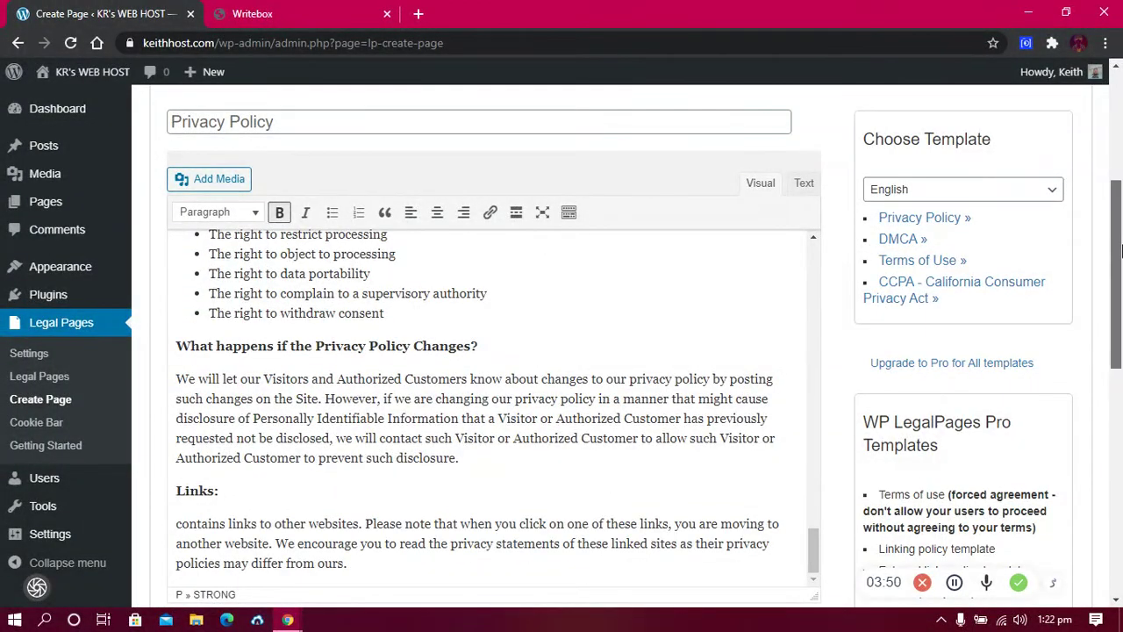
pyautogui.scroll(2, 1122, 180)
pyautogui.scroll(-5, 1122, 180)
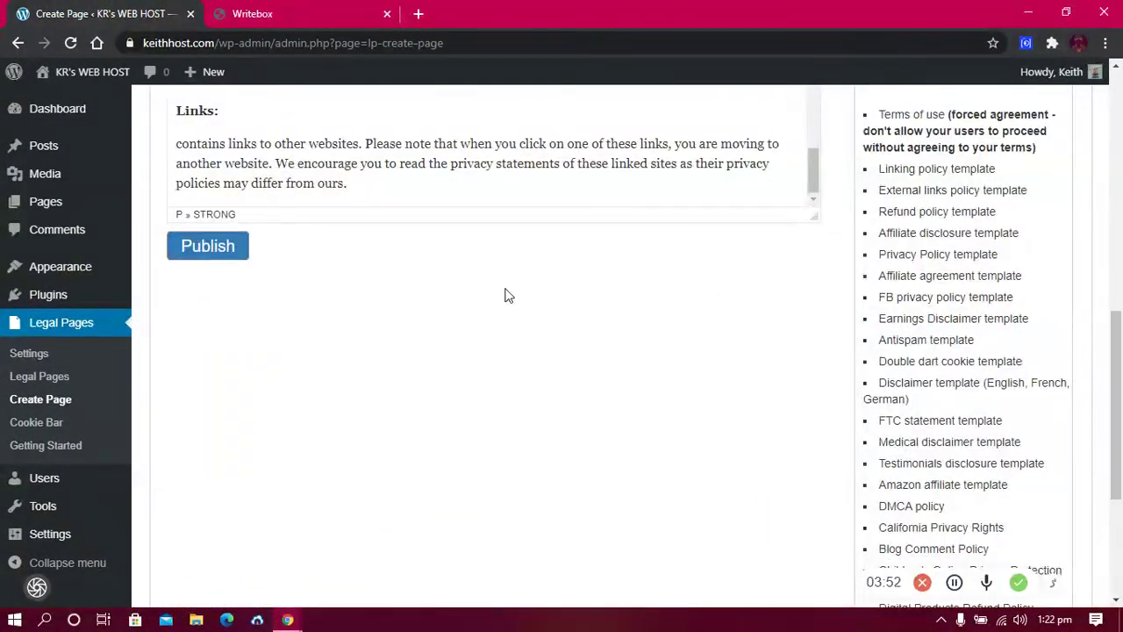
# Publish the Privacy Policy page and open its link in a new tab
pyautogui.click(233, 253)
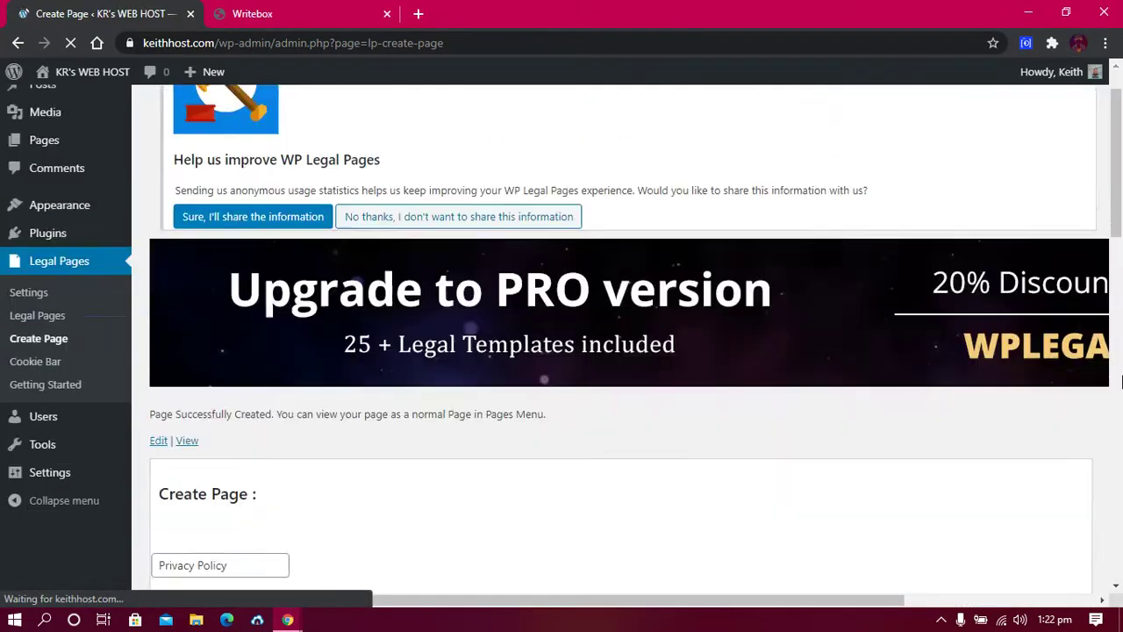
pyautogui.scroll(-5, 1122, 360)
pyautogui.scroll(6, 1121, 360)
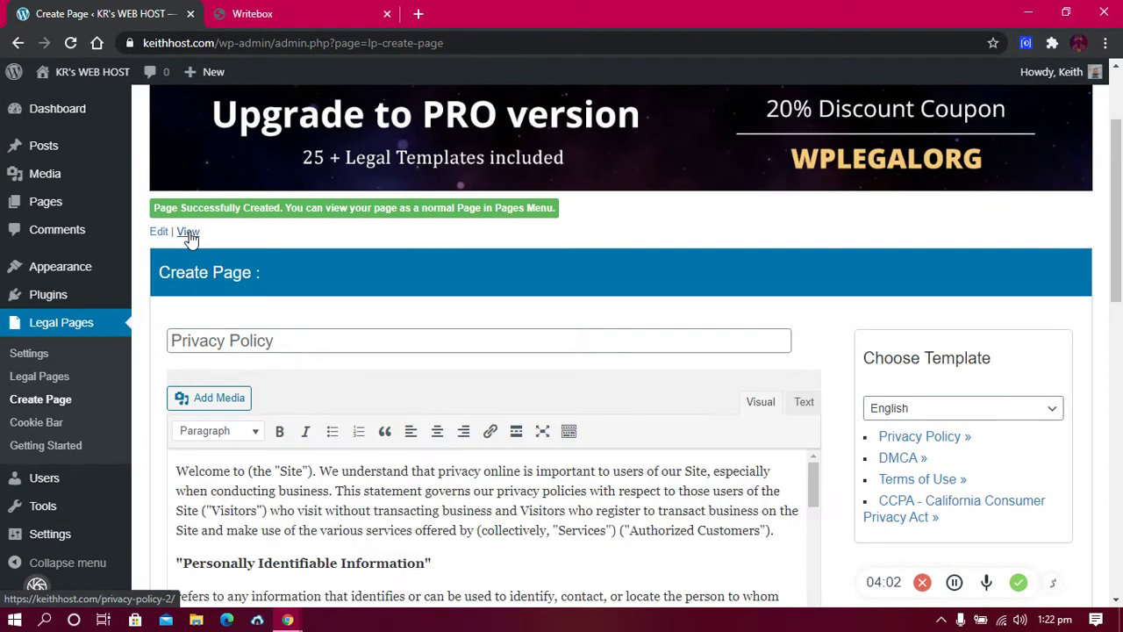
pyautogui.rightClick(188, 233)
# View the published Privacy Policy page and read through its text to the bottom
pyautogui.click(238, 244)
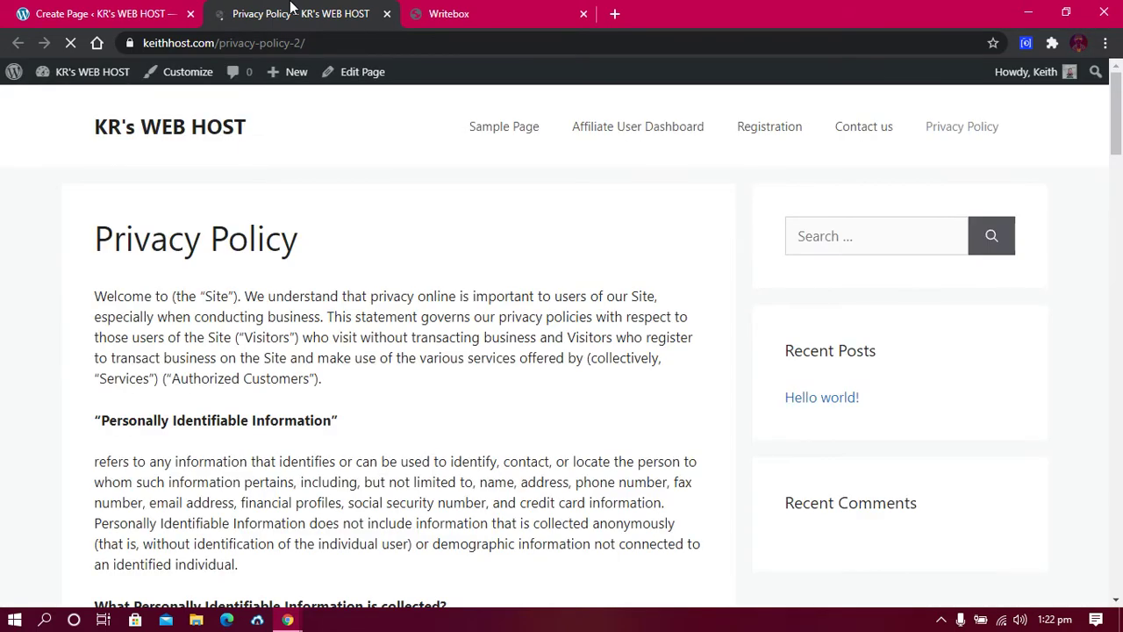
pyautogui.moveTo(199, 296); pyautogui.dragTo(353, 523)
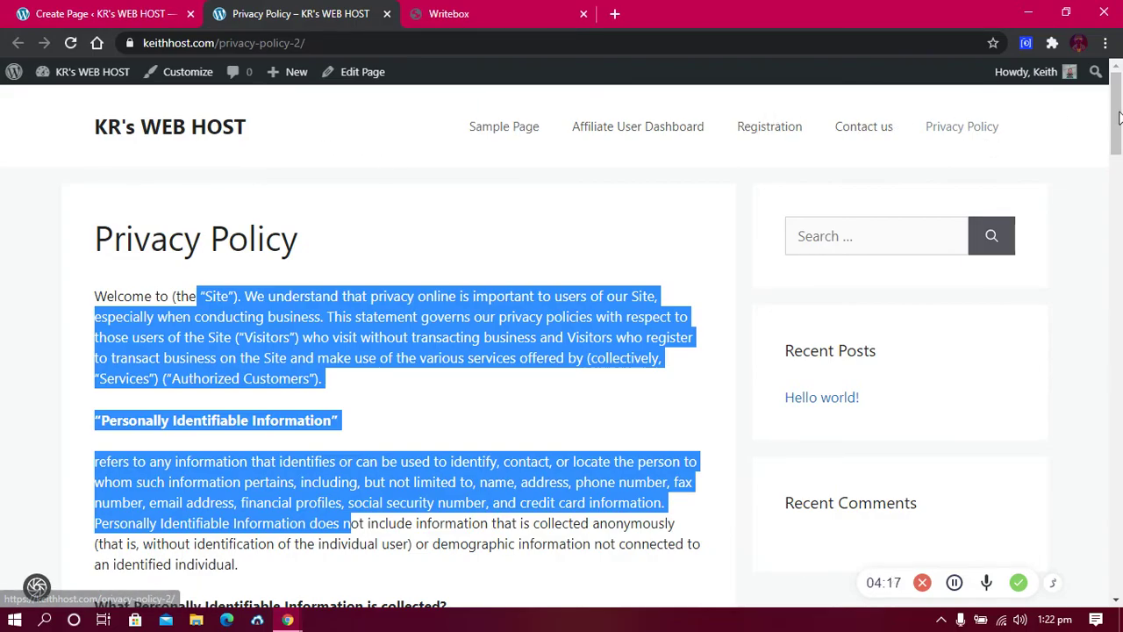
pyautogui.moveTo(1121, 117); pyautogui.dragTo(1119, 612)
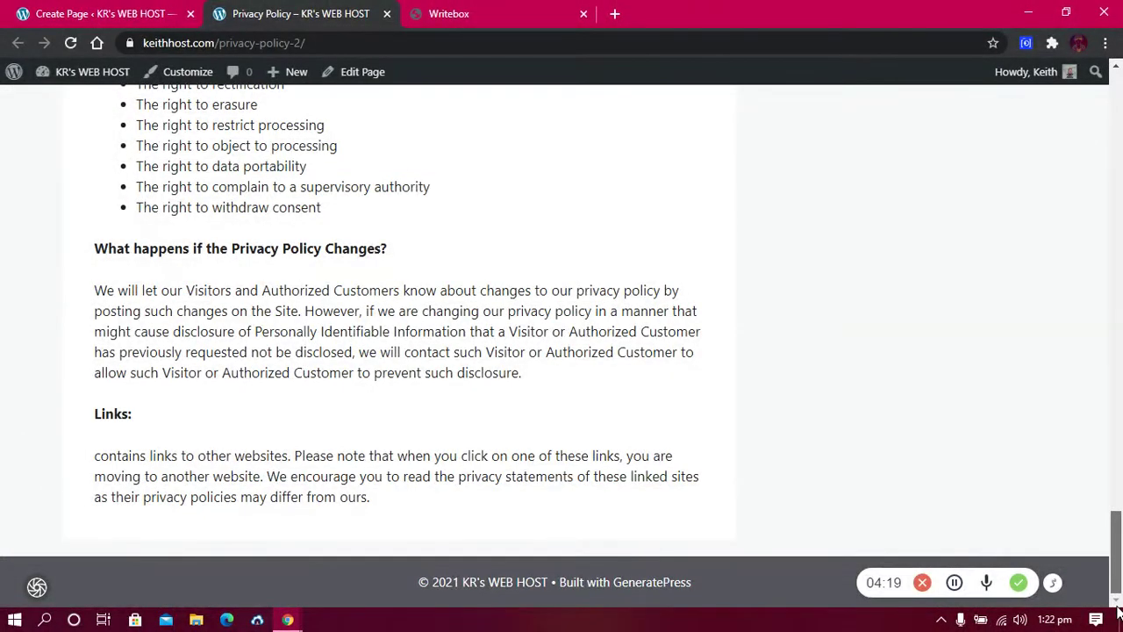
pyautogui.scroll(10, 1011, 271)
# Return to the legal page creator and load the Terms of Use template
pyautogui.click(156, 13)
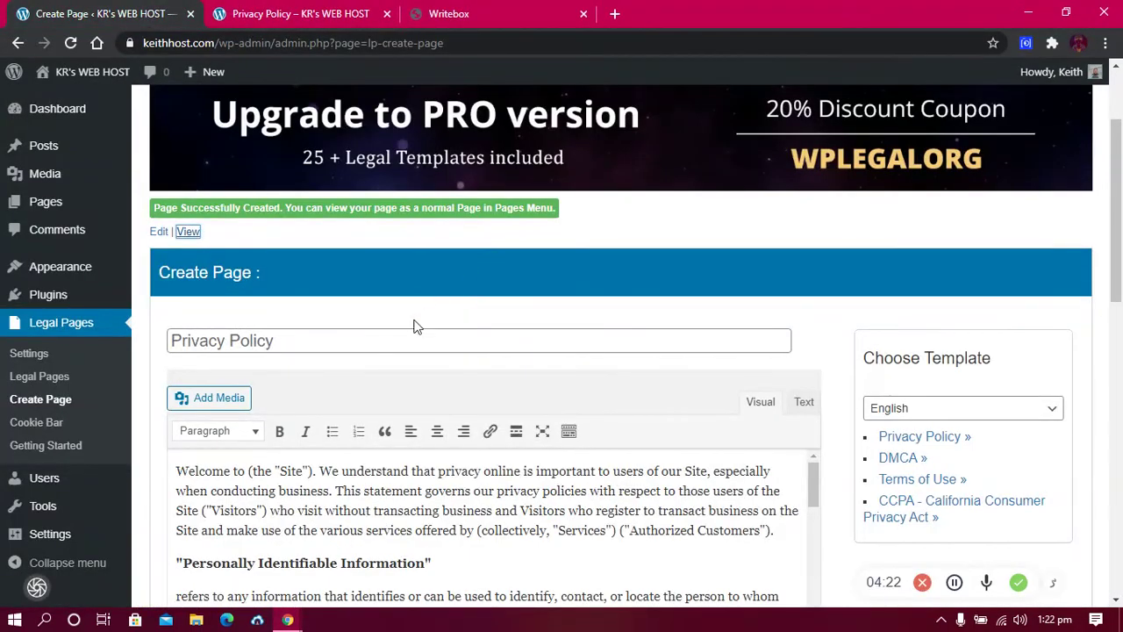
pyautogui.click(384, 348)
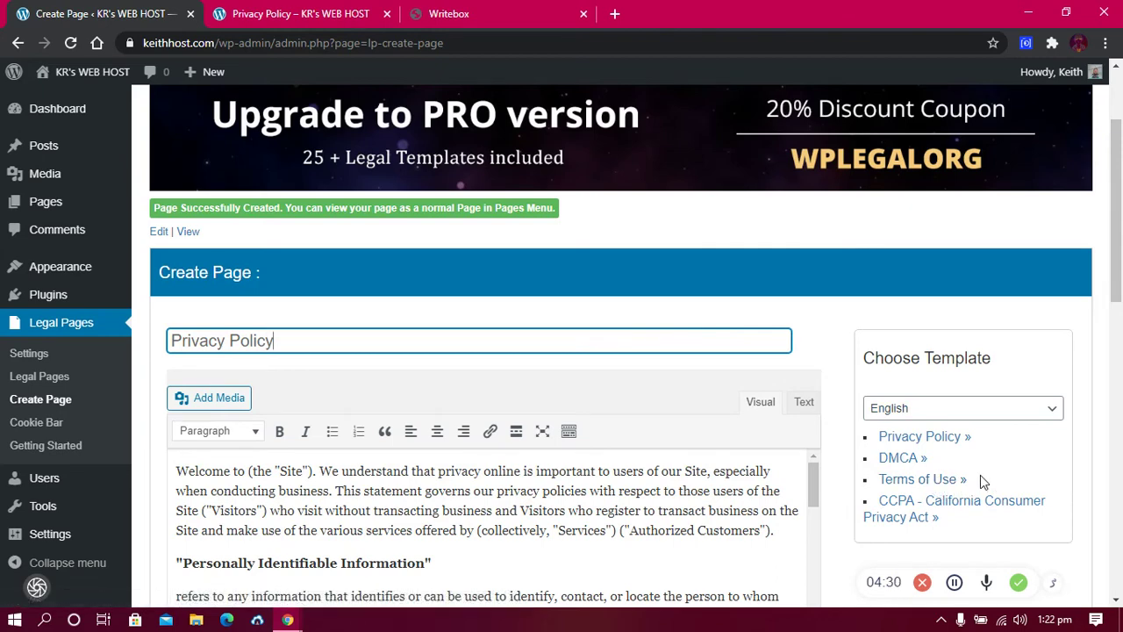
pyautogui.click(941, 482)
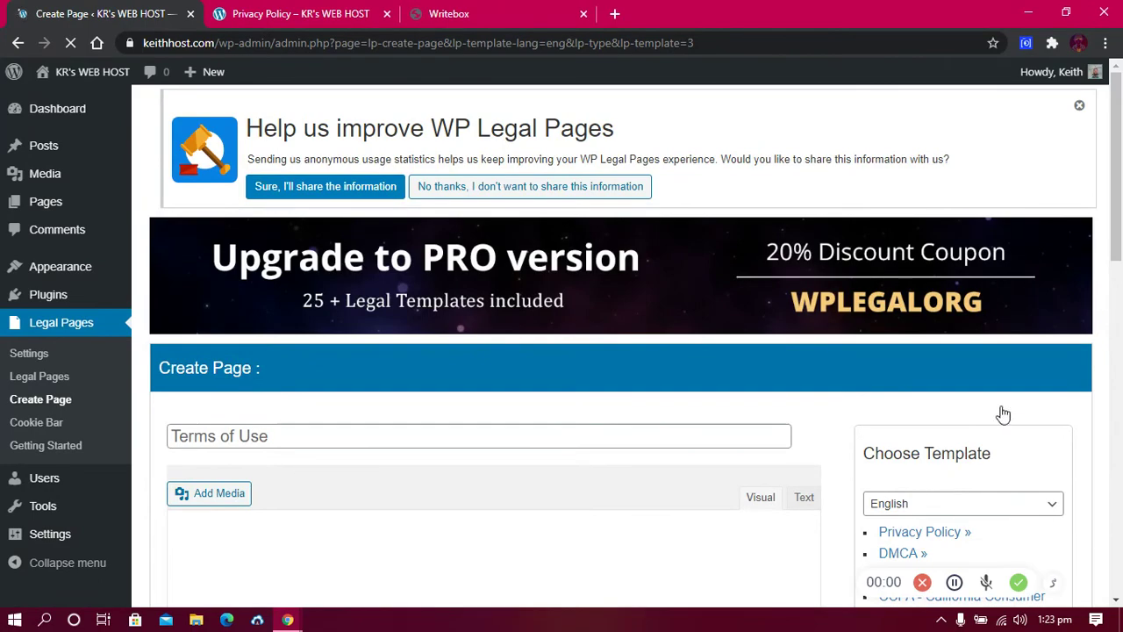
# Scroll through the Terms of Use text and publish the page
pyautogui.moveTo(1120, 166); pyautogui.dragTo(1120, 226)
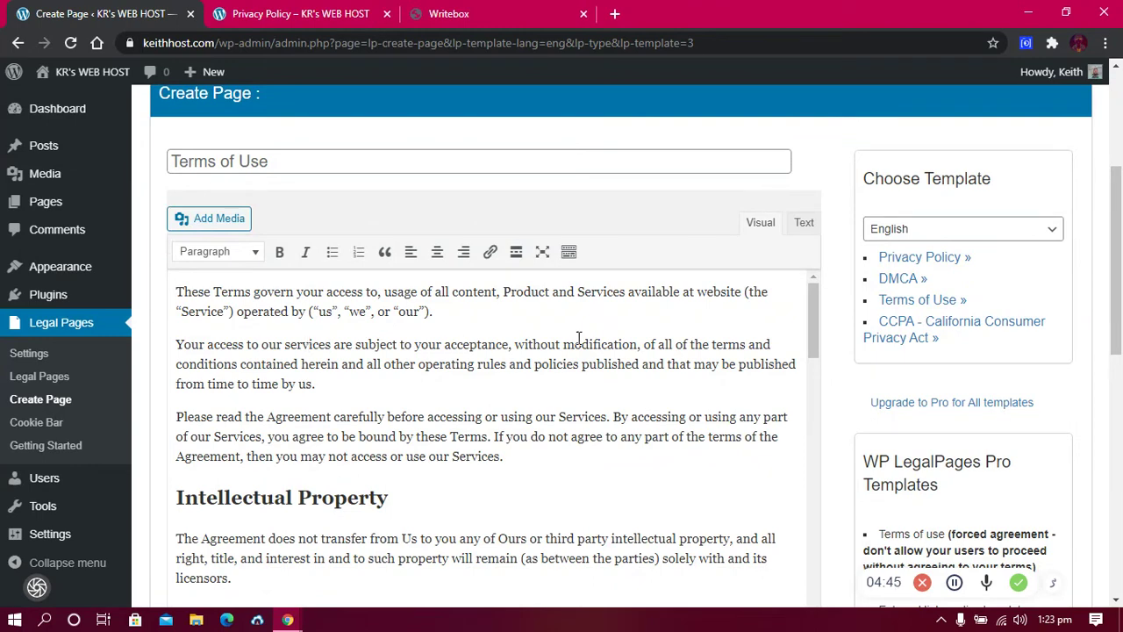
pyautogui.moveTo(809, 302); pyautogui.dragTo(809, 364)
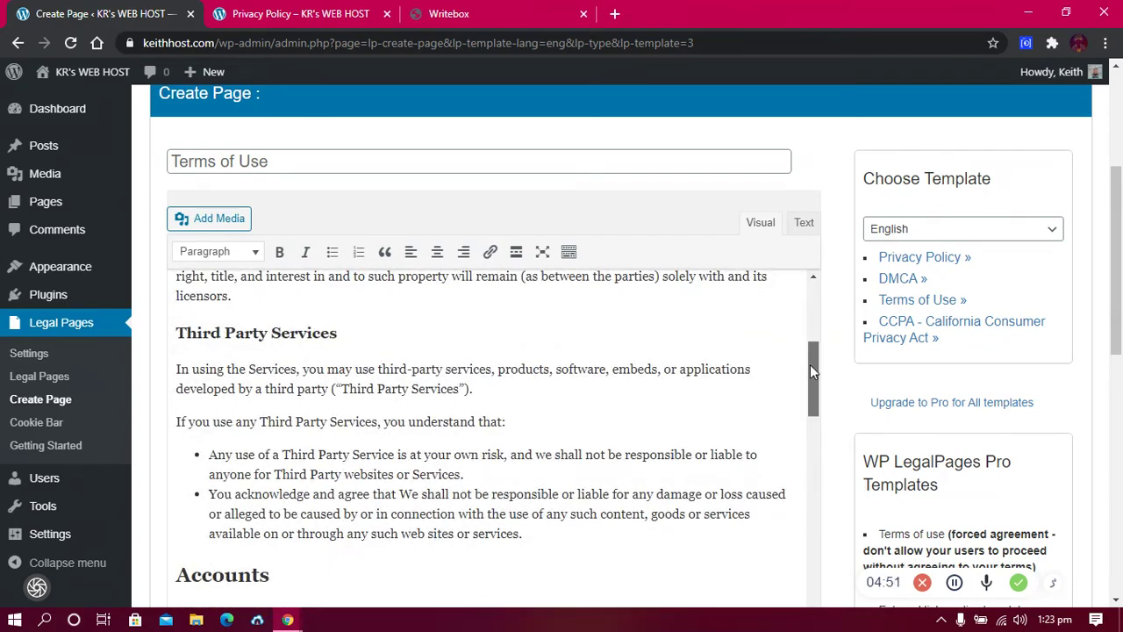
pyautogui.moveTo(810, 374); pyautogui.dragTo(804, 559)
pyautogui.scroll(-5, 1098, 237)
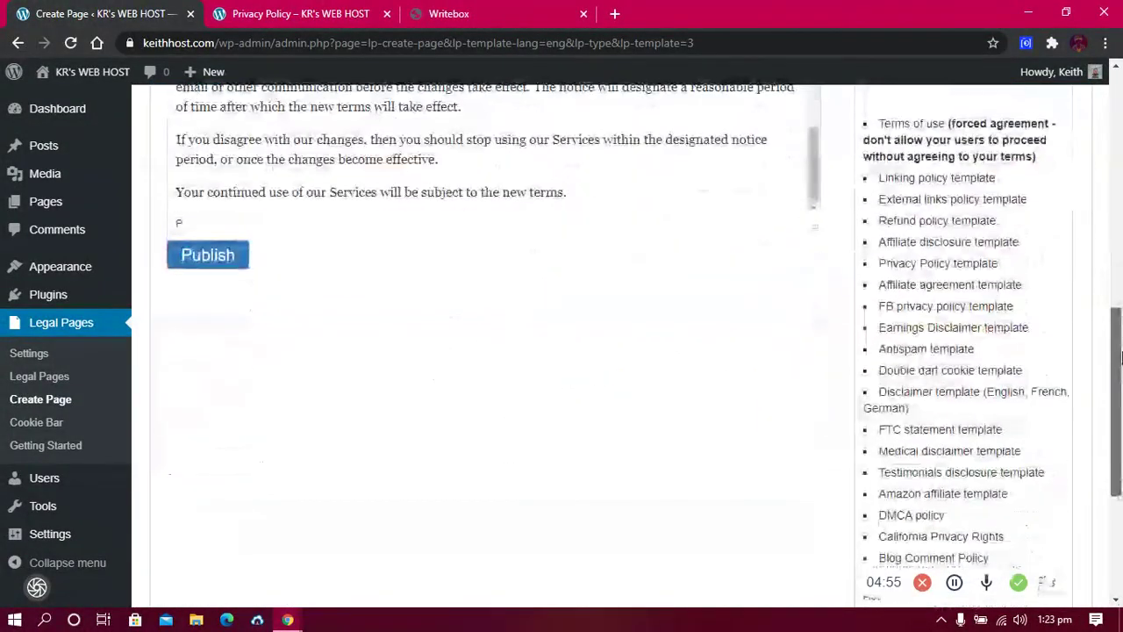
pyautogui.click(228, 253)
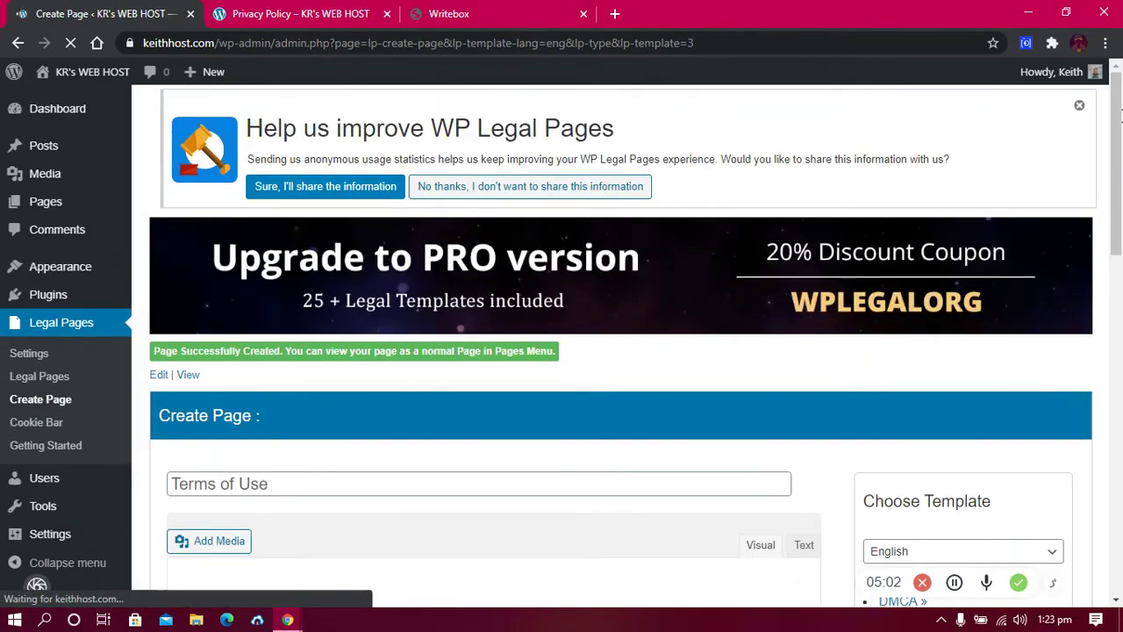
pyautogui.scroll(-3, 1064, 159)
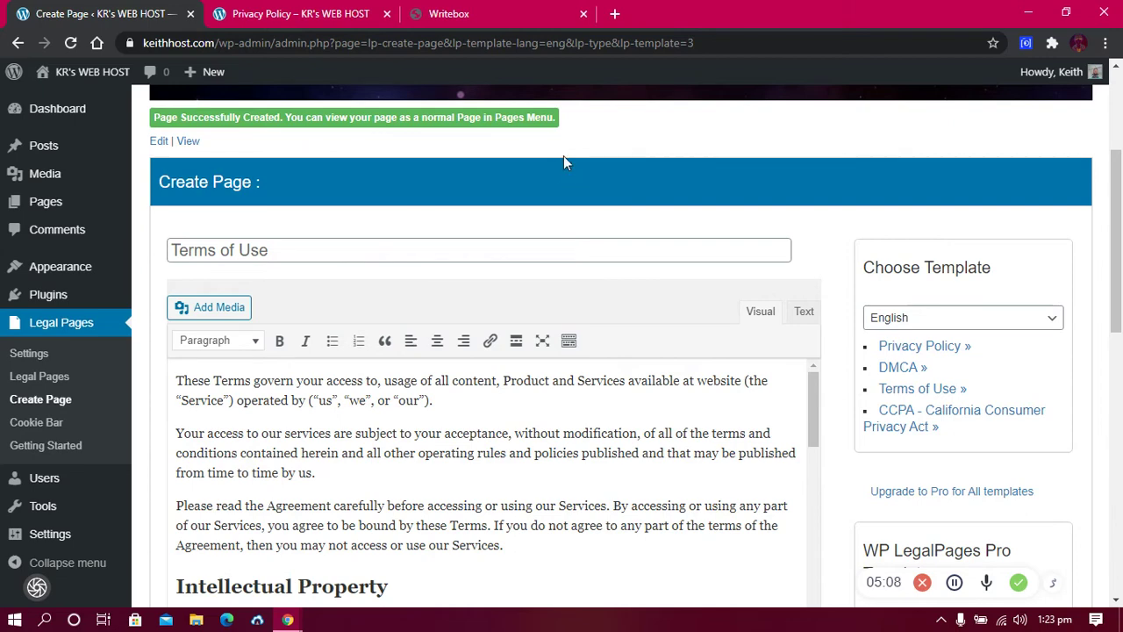
pyautogui.scroll(-2, 966, 254)
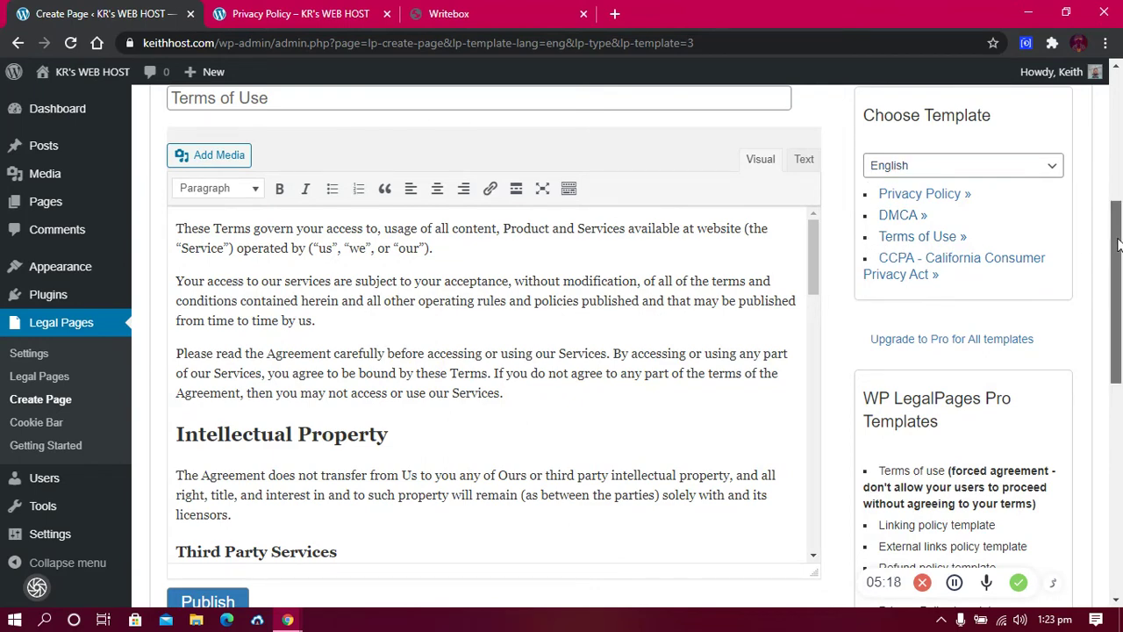
pyautogui.scroll(5, 1118, 245)
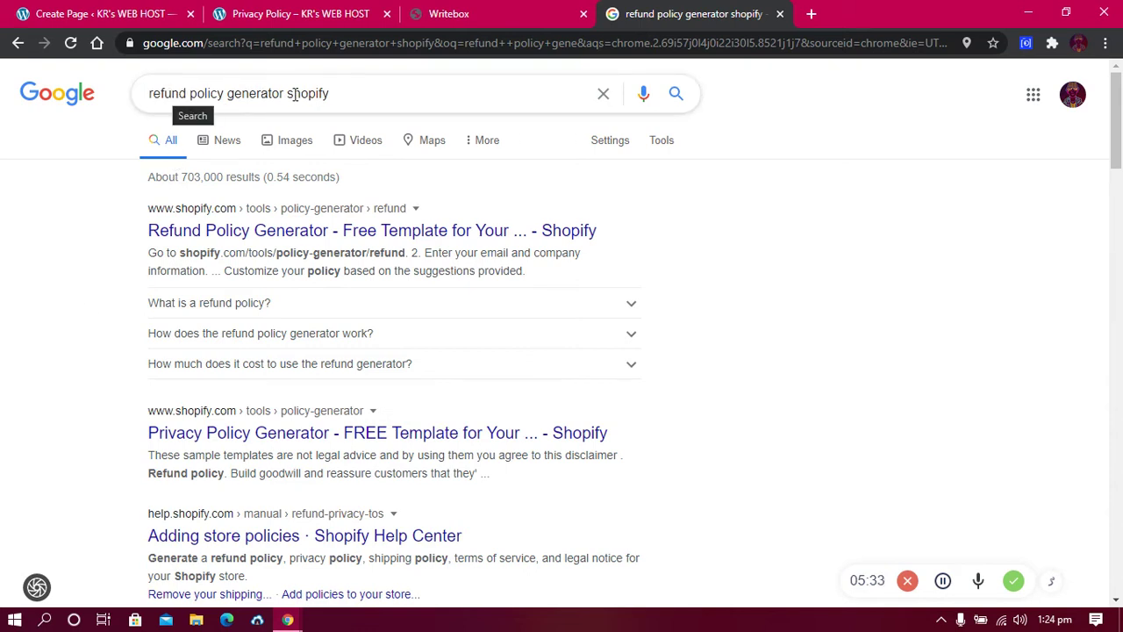
# Open Shopify's Refund Policy Generator page from the Google results
pyautogui.click(257, 235)
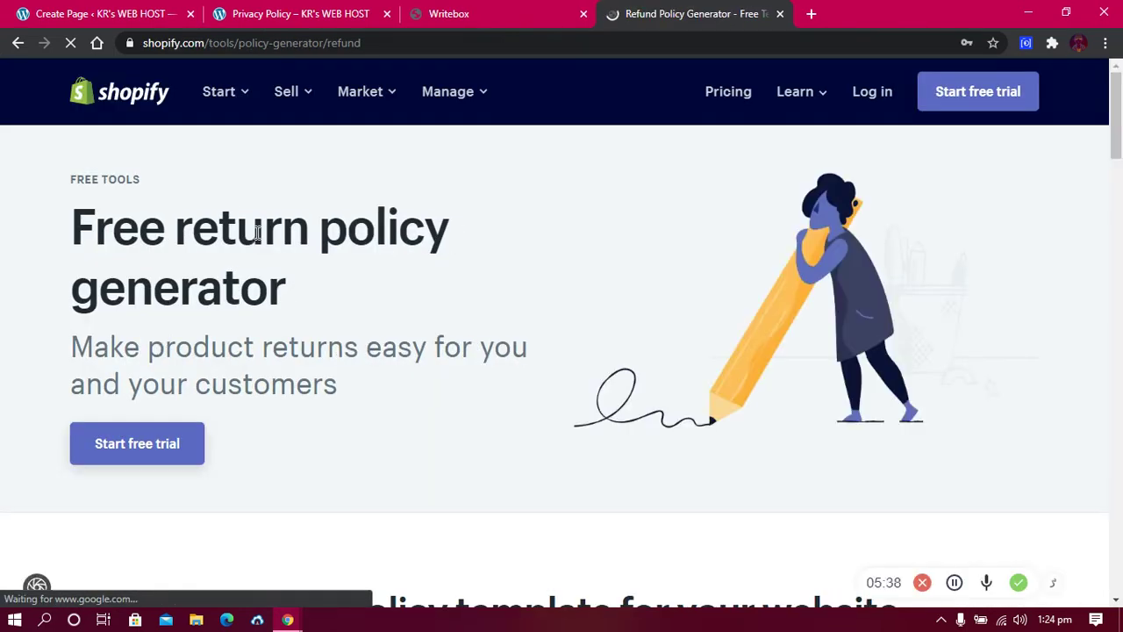
# Skip the Shopify trial and autofill the company details with province Lusaka, Zambia
pyautogui.moveTo(1116, 131); pyautogui.dragTo(1117, 245)
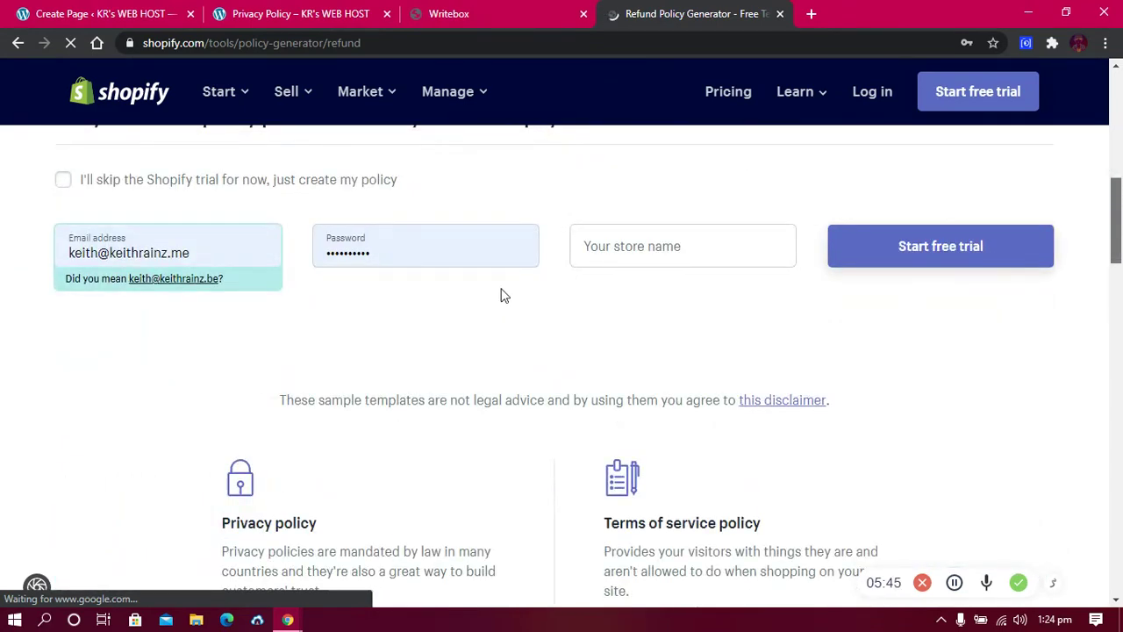
pyautogui.click(63, 181)
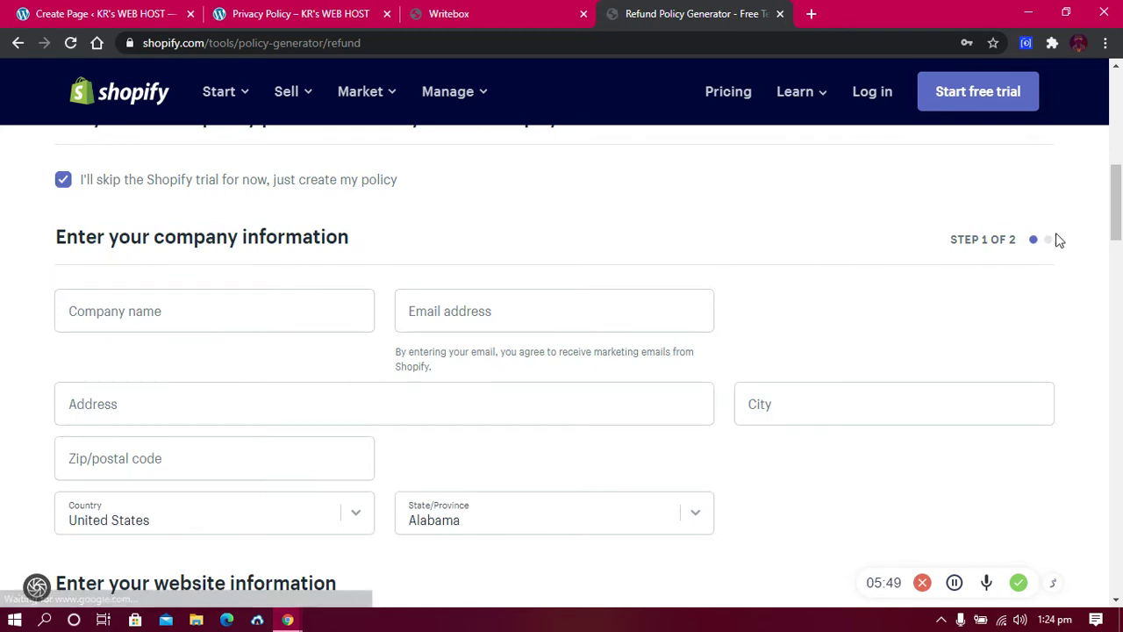
pyautogui.moveTo(1117, 230)
pyautogui.mouseDown()
pyautogui.moveTo(1116, 250)
pyautogui.moveTo(1117, 241)
pyautogui.mouseUp()
pyautogui.click(274, 228)
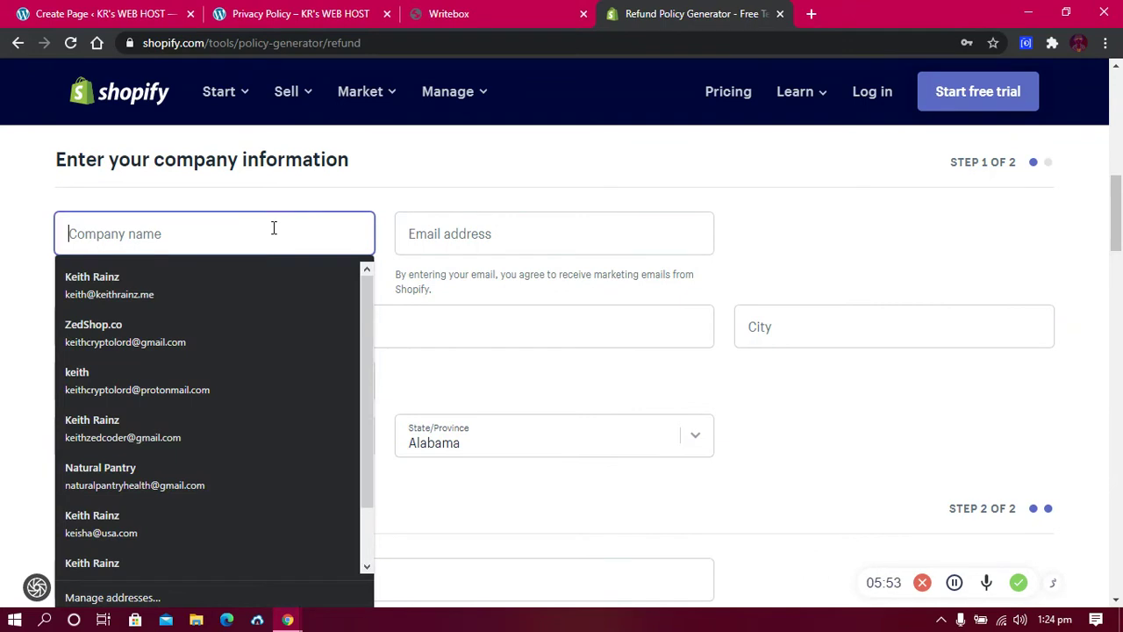
pyautogui.click(233, 279)
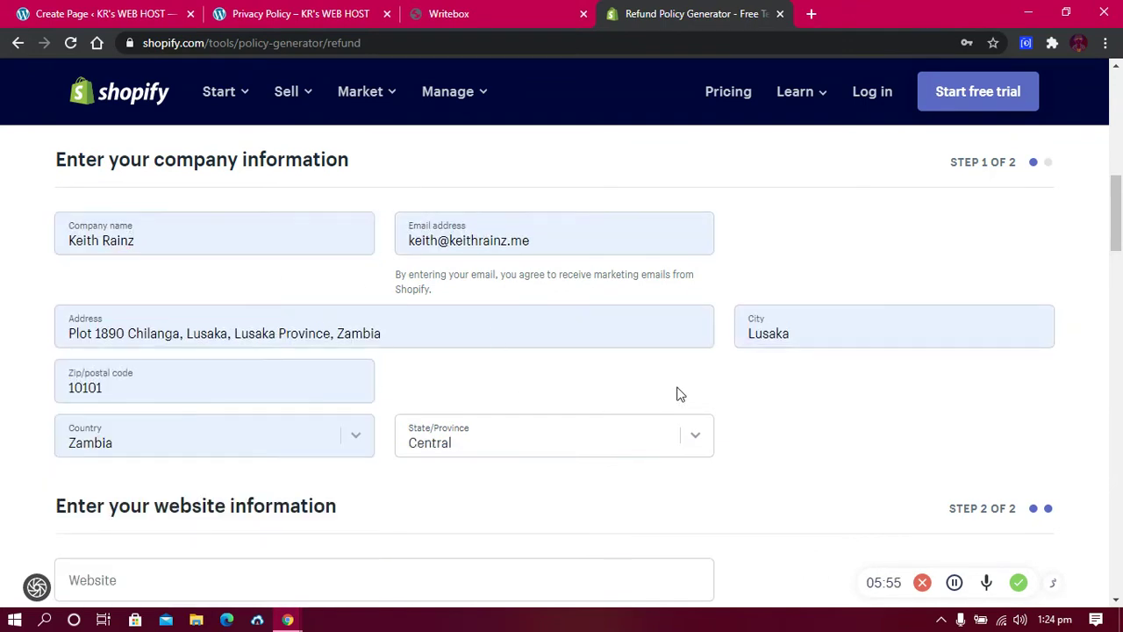
pyautogui.click(644, 447)
pyautogui.click(786, 333)
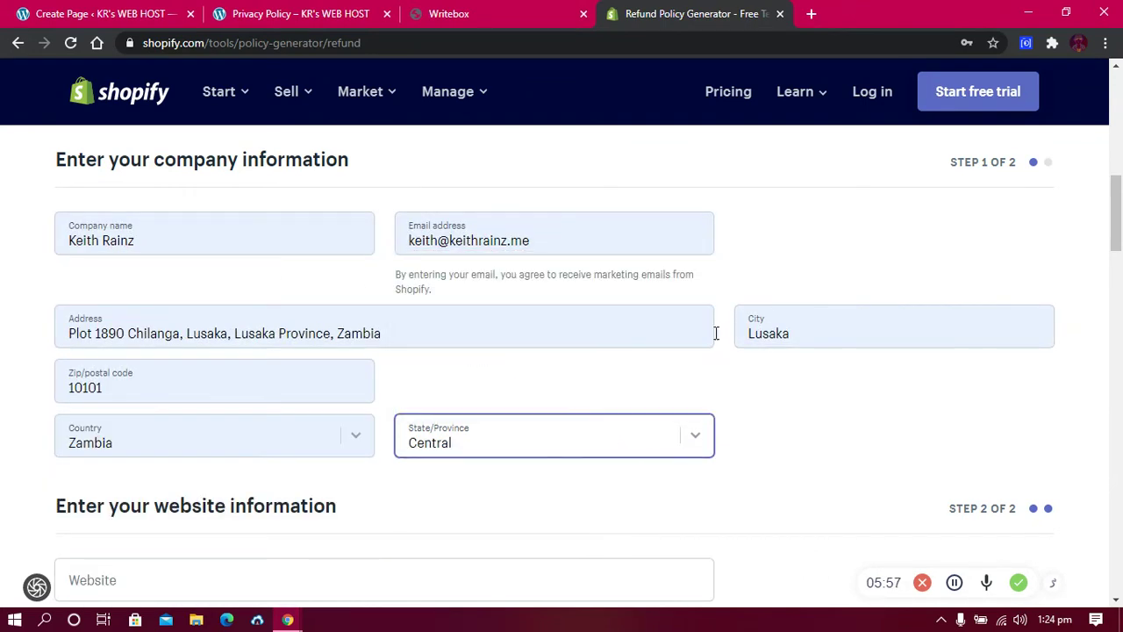
pyautogui.write('lusaka')
pyautogui.click(834, 418)
pyautogui.scroll(-2, 1122, 259)
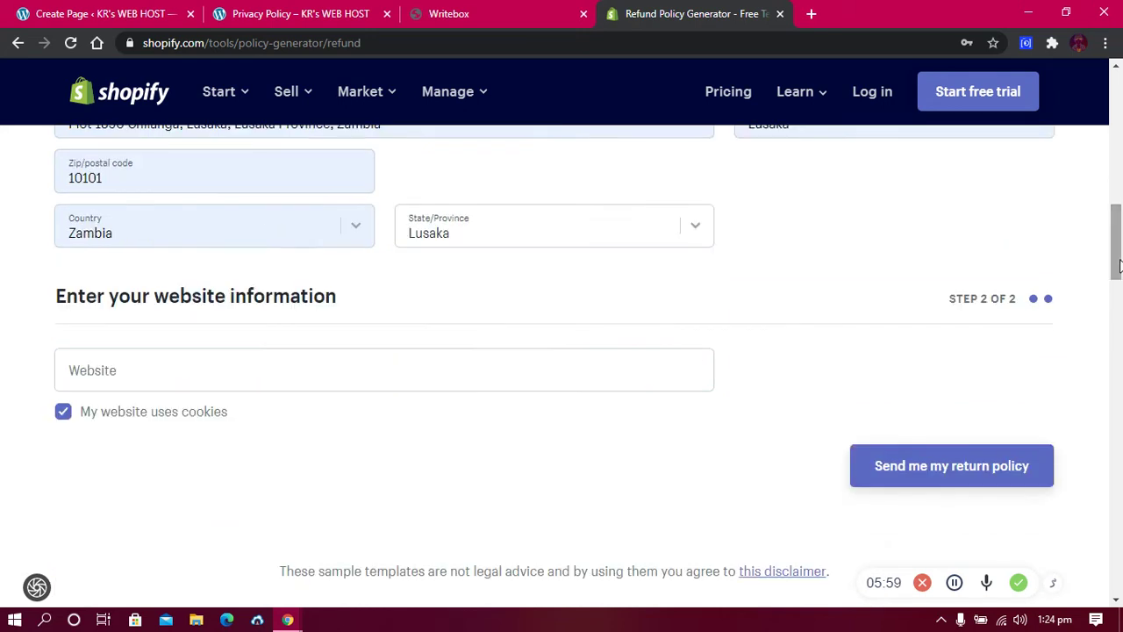
pyautogui.click(221, 370)
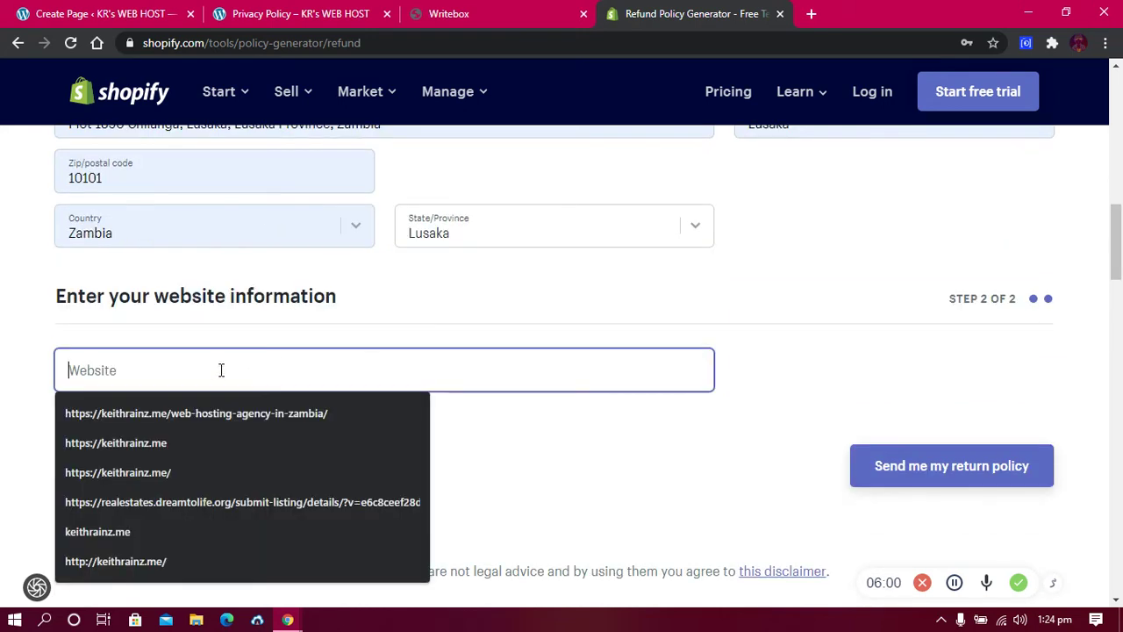
# Fill in the website address, then open Shopify's refund policy email and show its images
pyautogui.click(179, 473)
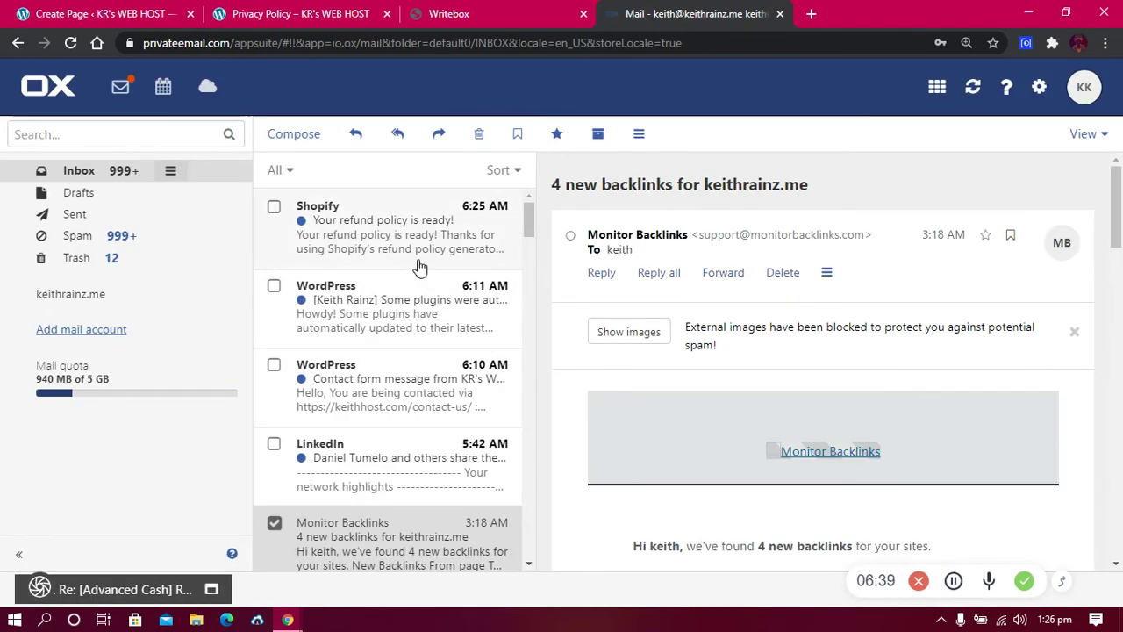
pyautogui.click(403, 246)
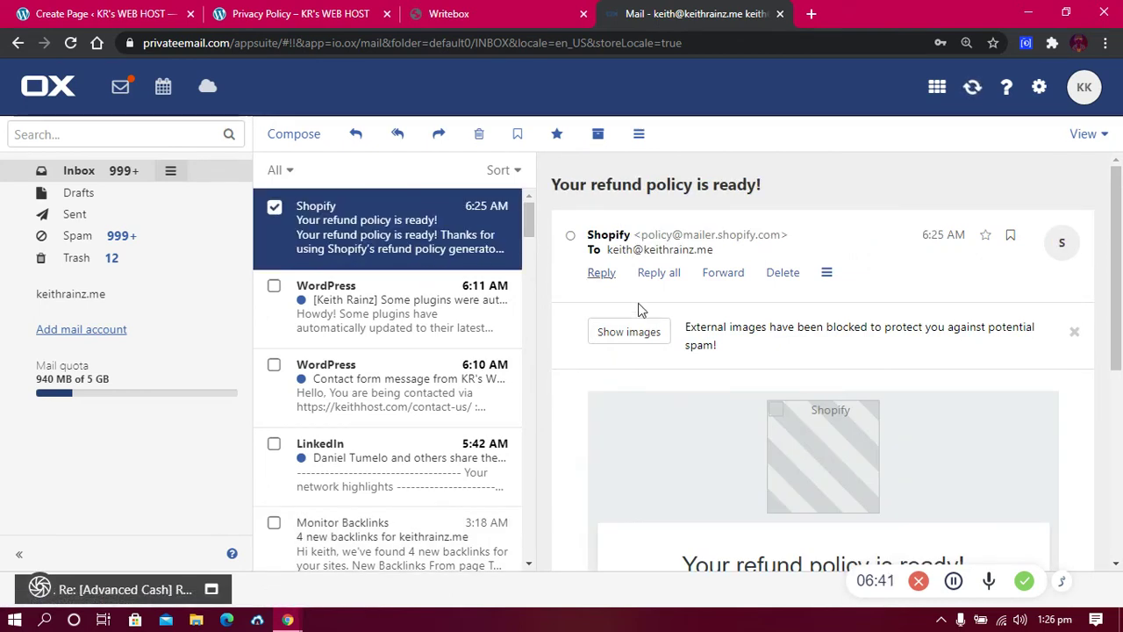
pyautogui.click(627, 338)
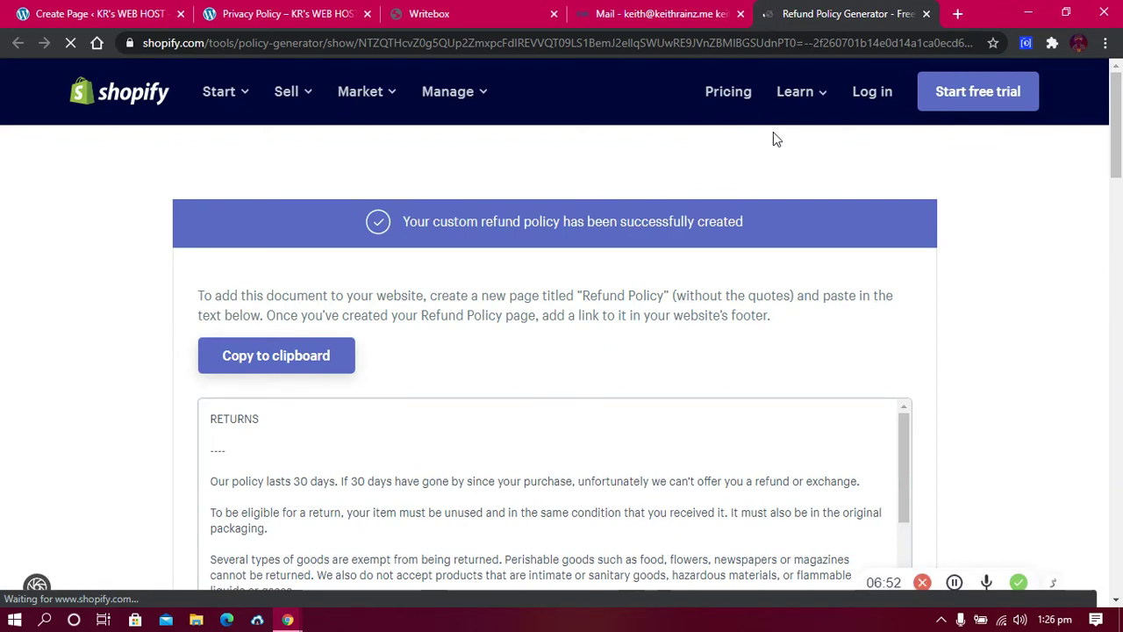
# Copy the full generated refund policy text and return to the WordPress Create Page tab
pyautogui.scroll(-2, 1053, 202)
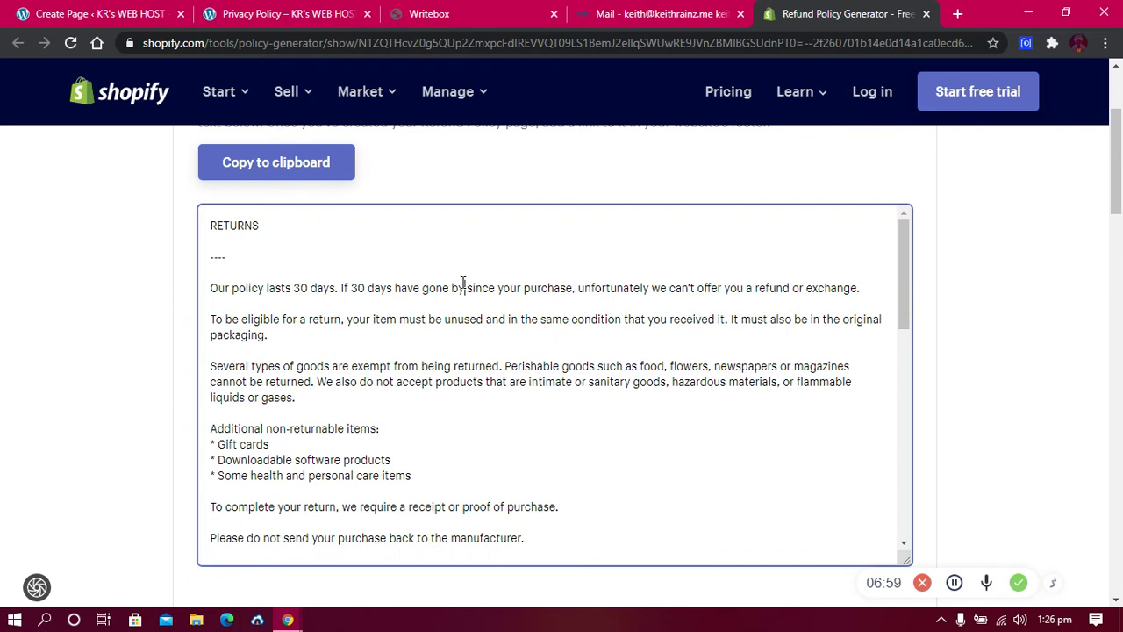
pyautogui.hotkey('ctrl', 'a')
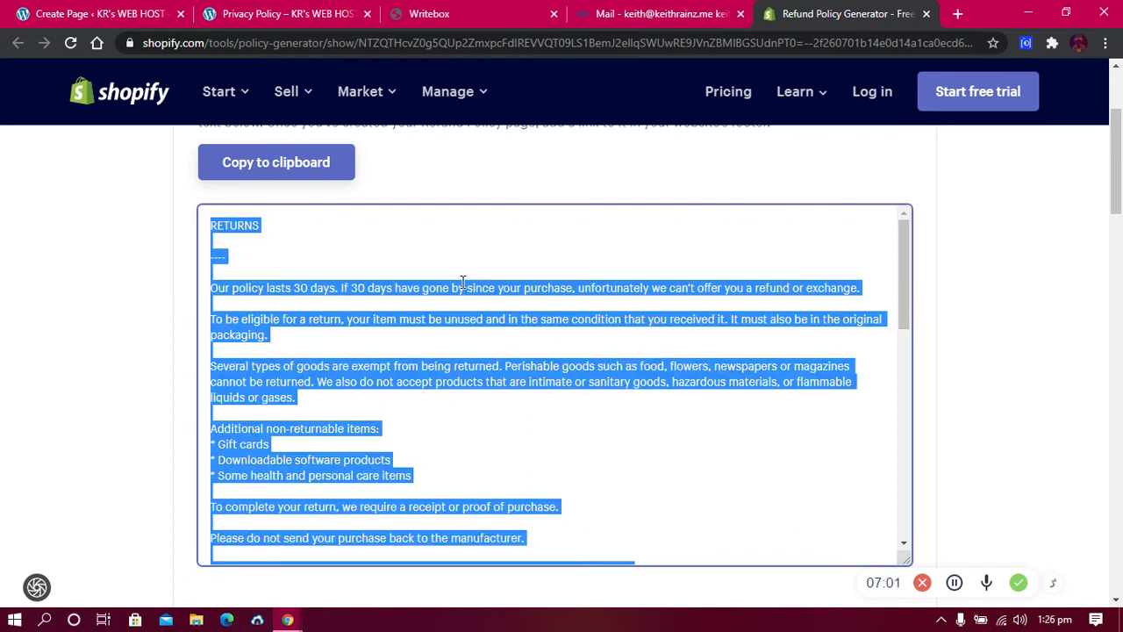
pyautogui.rightClick(418, 381)
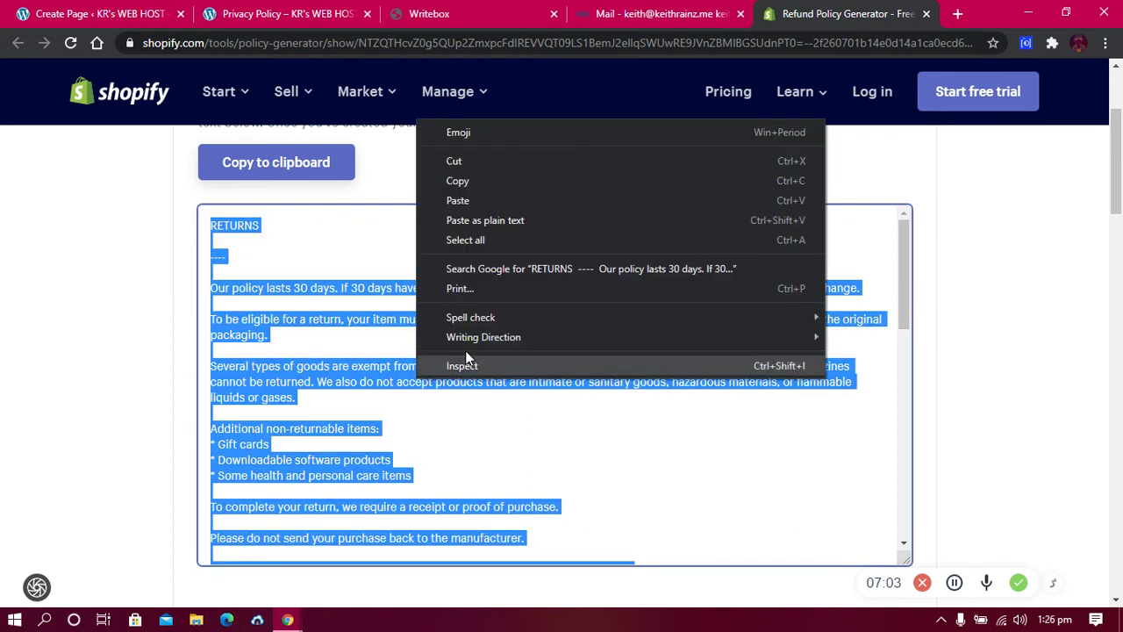
pyautogui.click(476, 181)
pyautogui.click(451, 265)
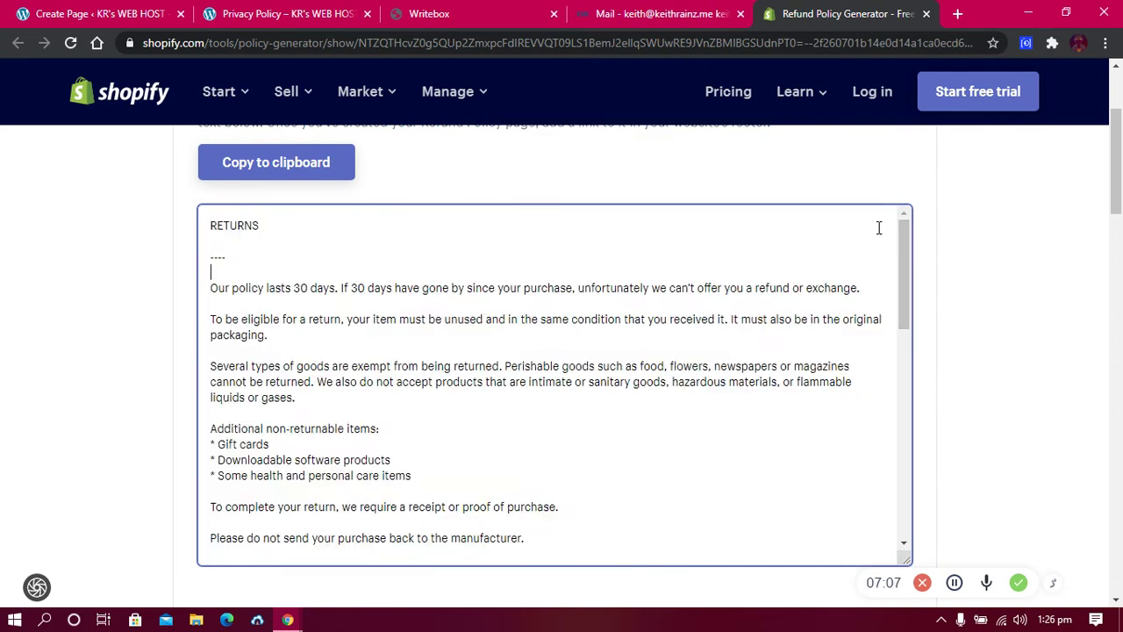
pyautogui.click(160, 11)
# Create a new WordPress page and title it 'refund policy'
pyautogui.moveTo(200, 74)
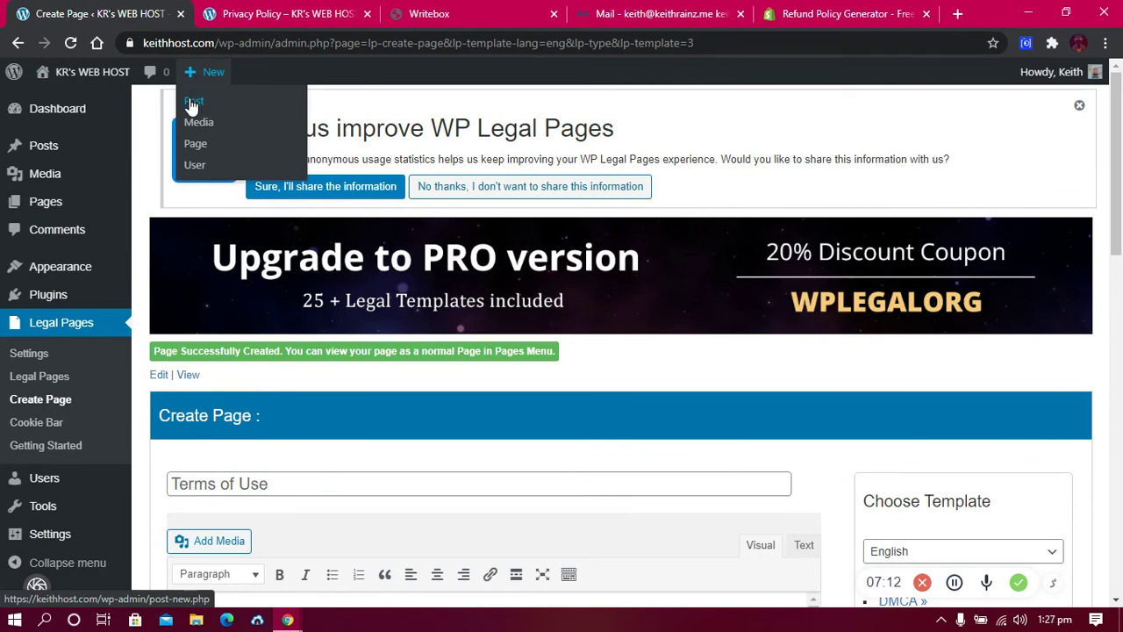
pyautogui.click(197, 145)
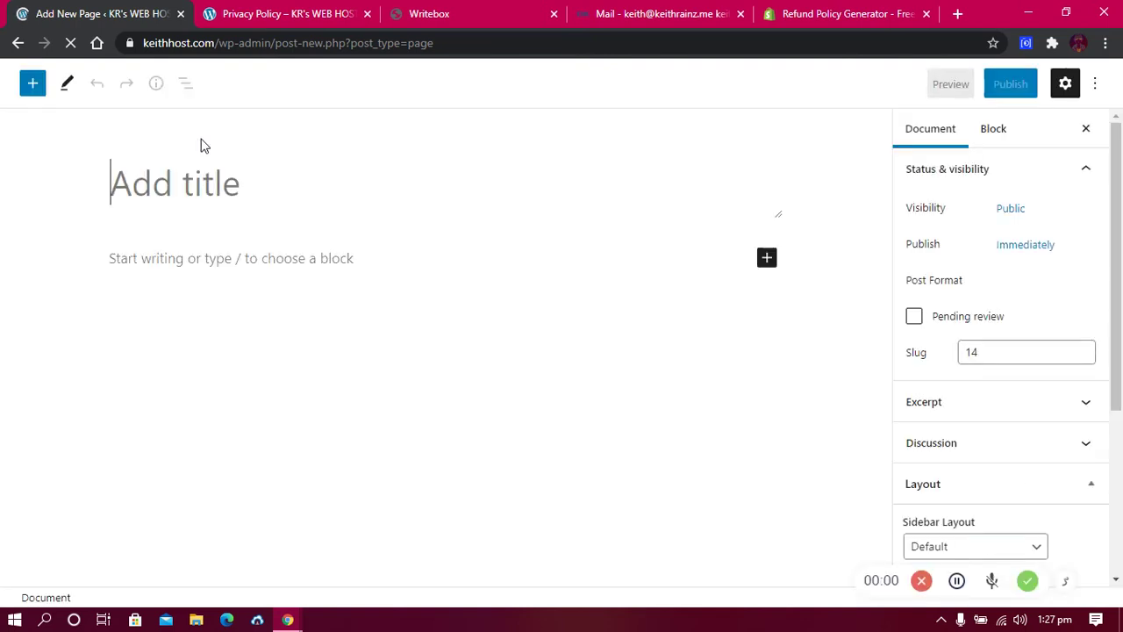
pyautogui.write('refund ')
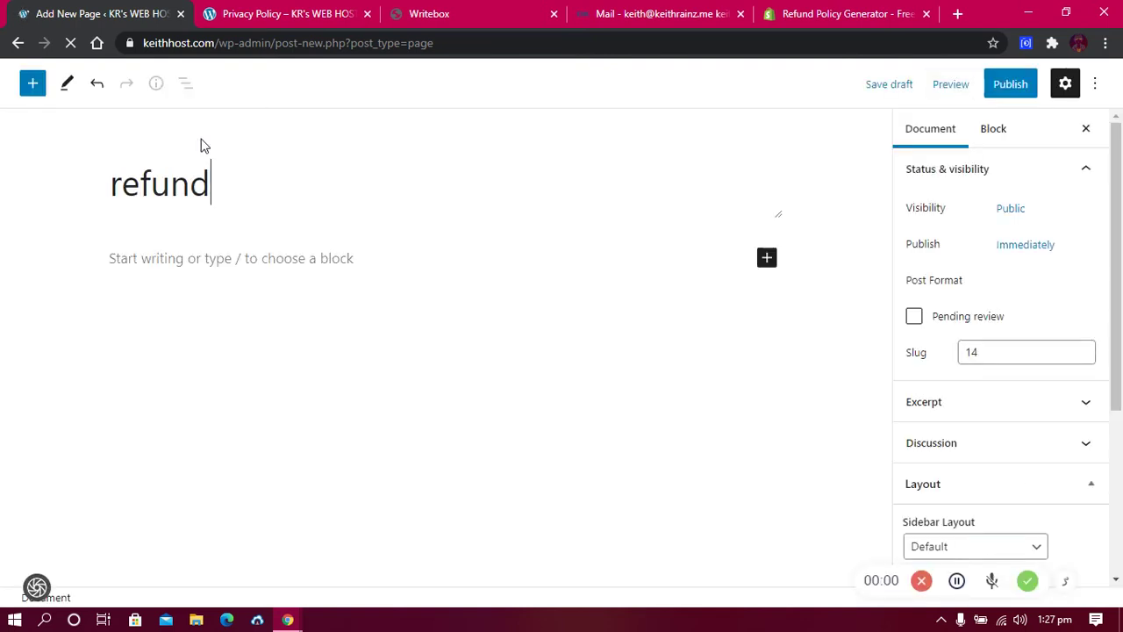
pyautogui.write('po')
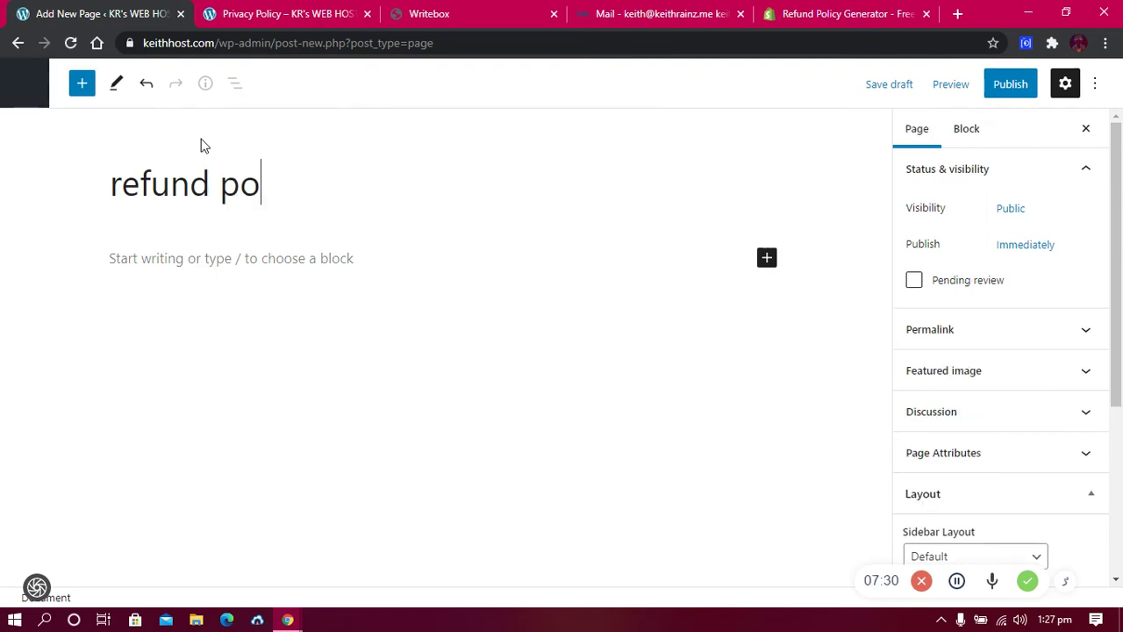
pyautogui.write('lic')
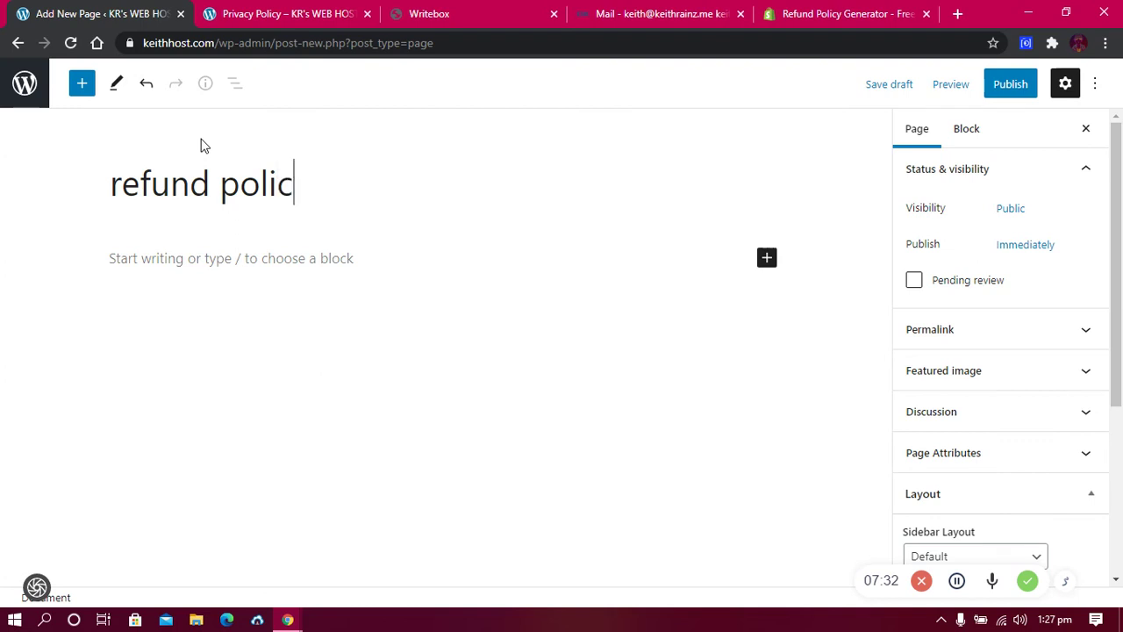
pyautogui.write('y')
# Paste the copied Shopify refund policy text into the empty page body
pyautogui.rightClick(187, 261)
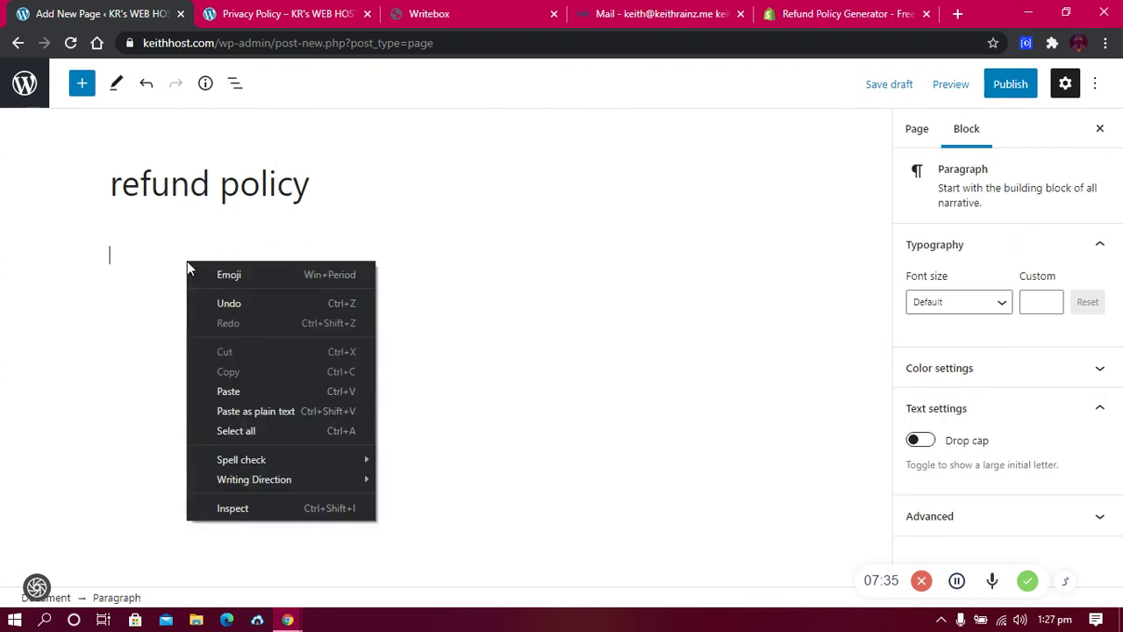
pyautogui.click(230, 390)
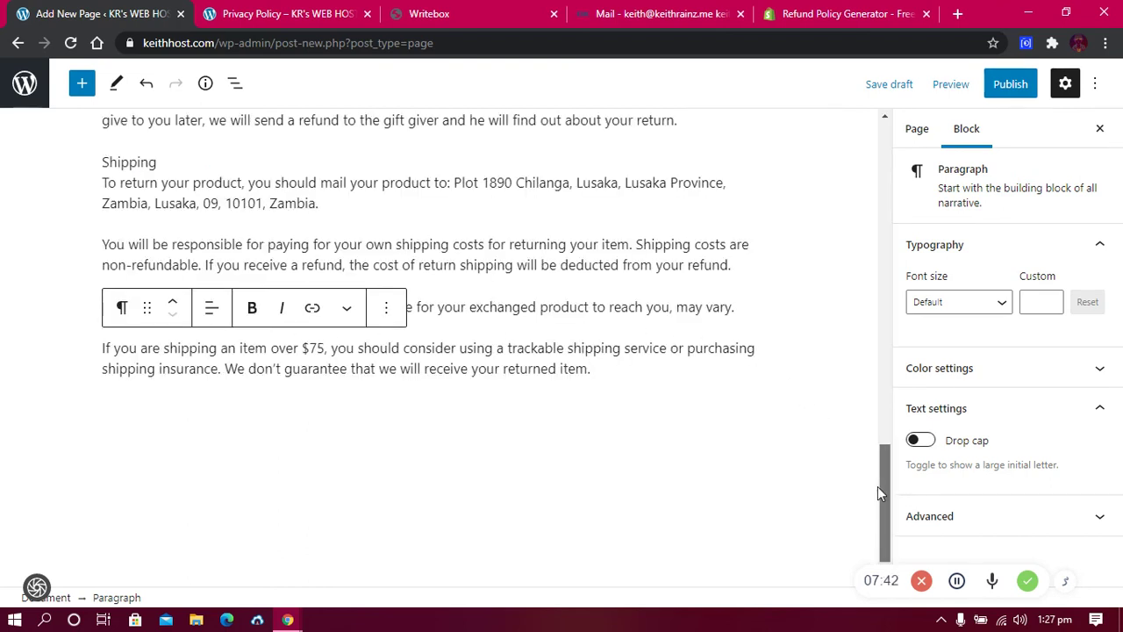
pyautogui.moveTo(877, 487); pyautogui.dragTo(879, 481)
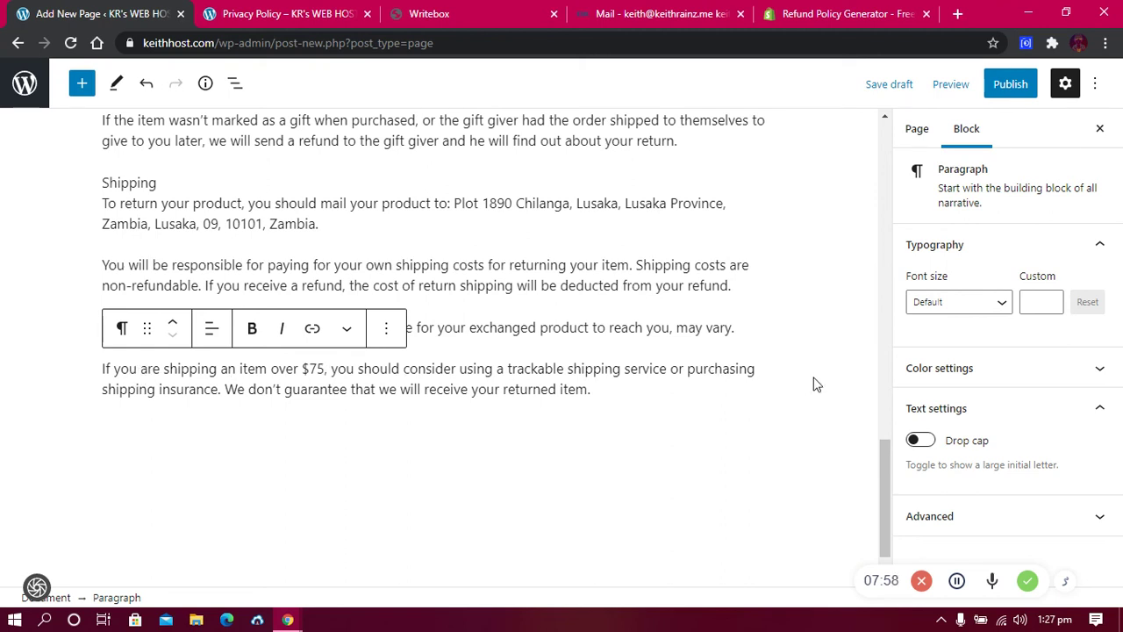
# Change the shipping amount in the last paragraph from $75 to $400
pyautogui.click(323, 363)
pyautogui.press('BackSpace')
pyautogui.press('BackSpace')
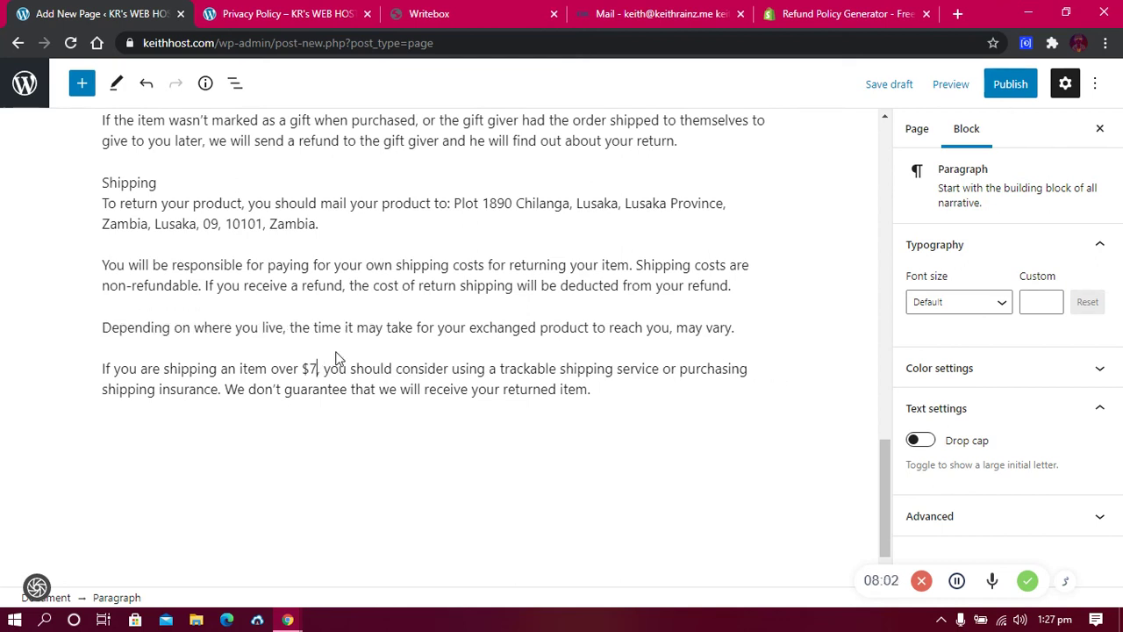
pyautogui.write('400')
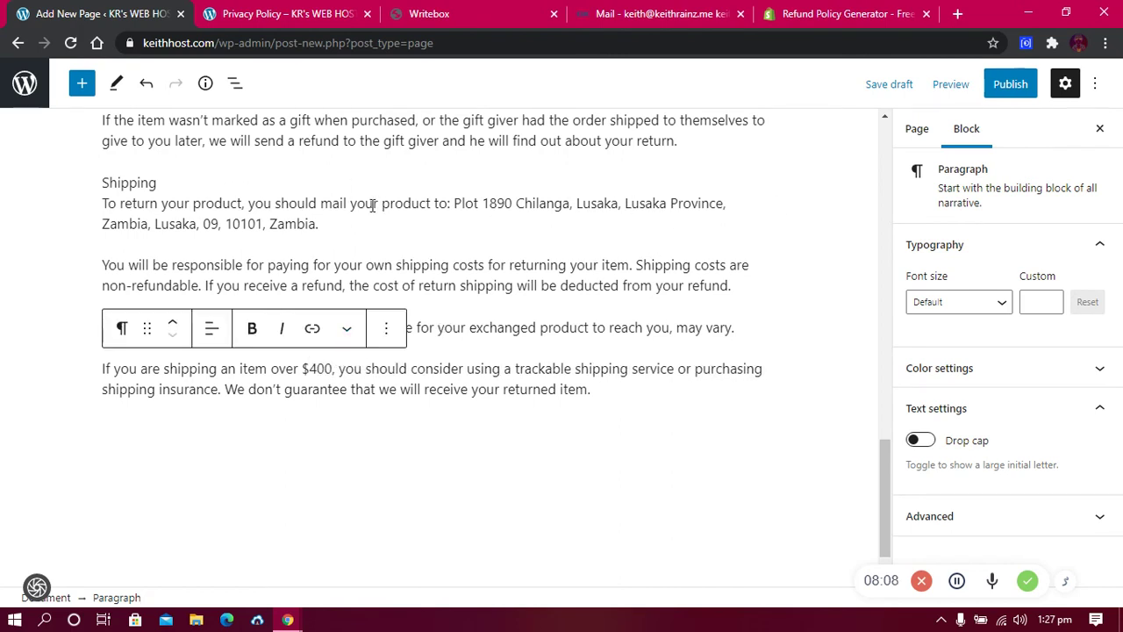
# Split 'Shipping' into its own block and convert it to a heading
pyautogui.moveTo(888, 460); pyautogui.dragTo(884, 430)
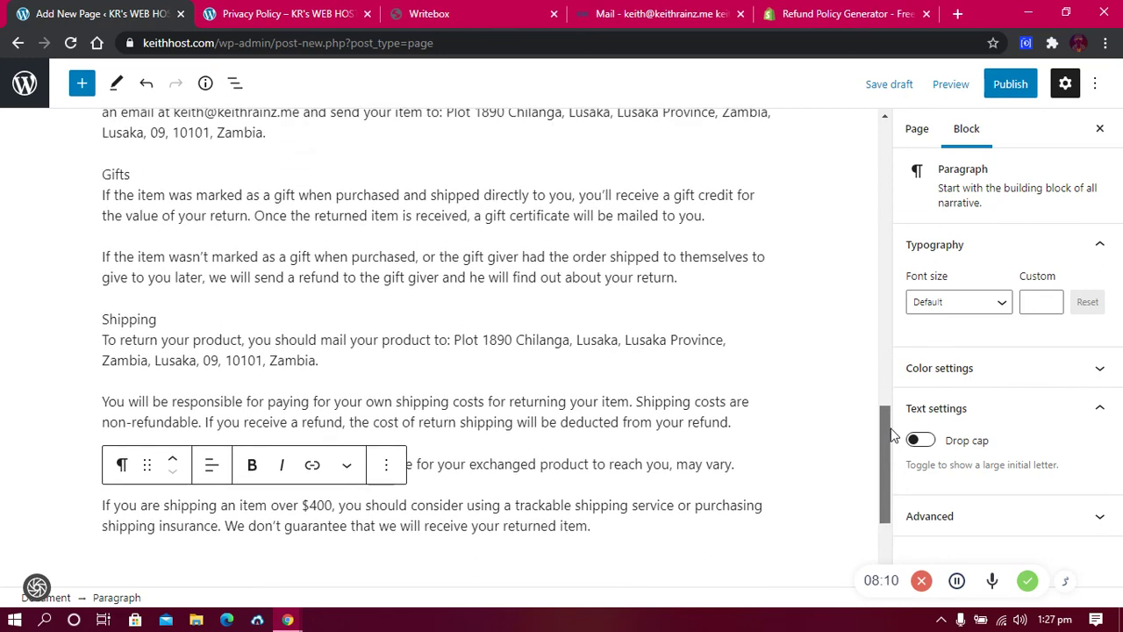
pyautogui.click(159, 321)
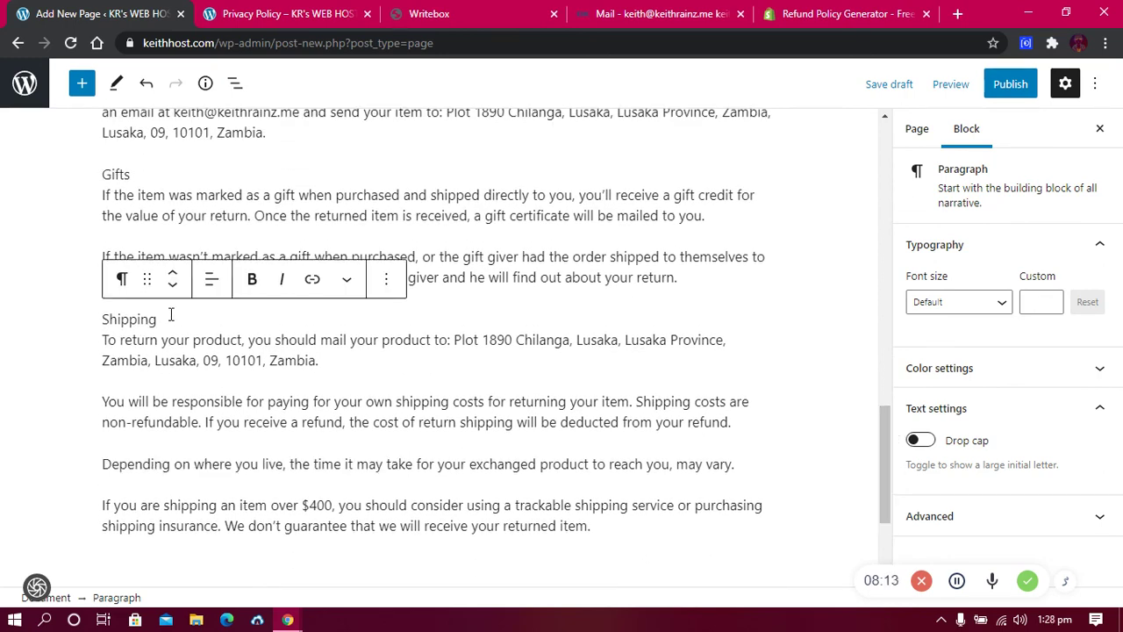
pyautogui.press('Return')
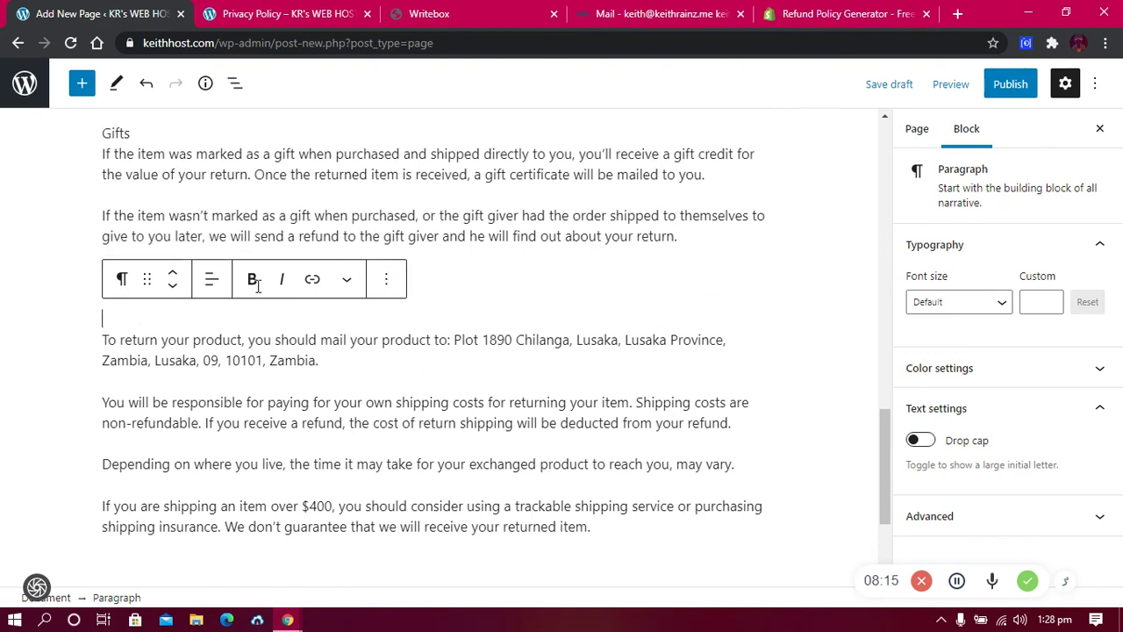
pyautogui.press('Up')
pyautogui.press('Up')
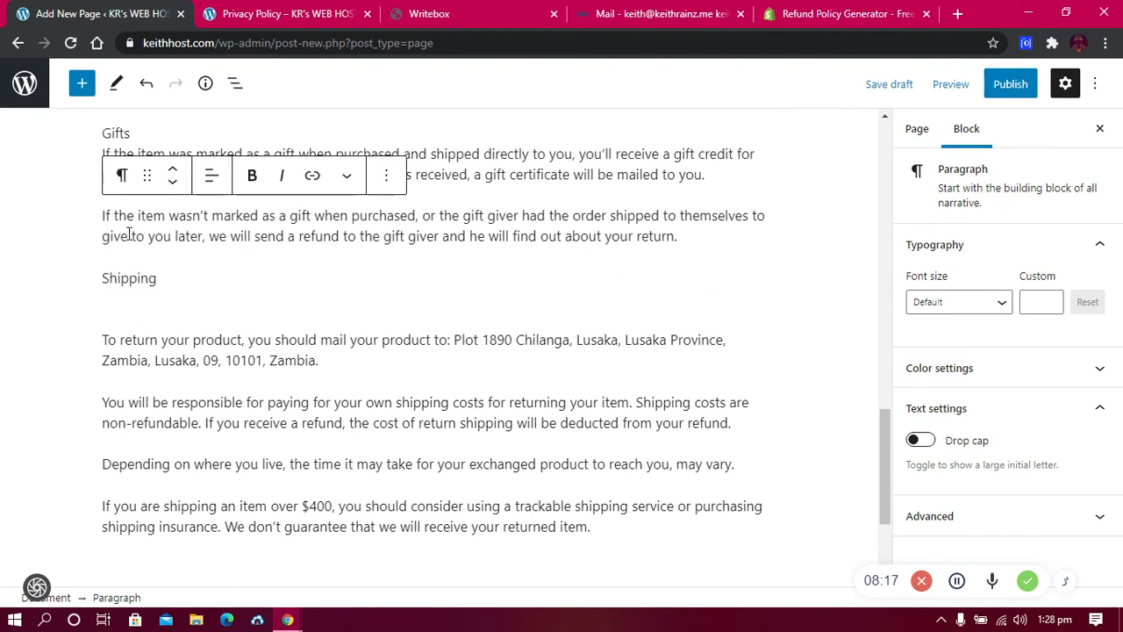
pyautogui.click(138, 287)
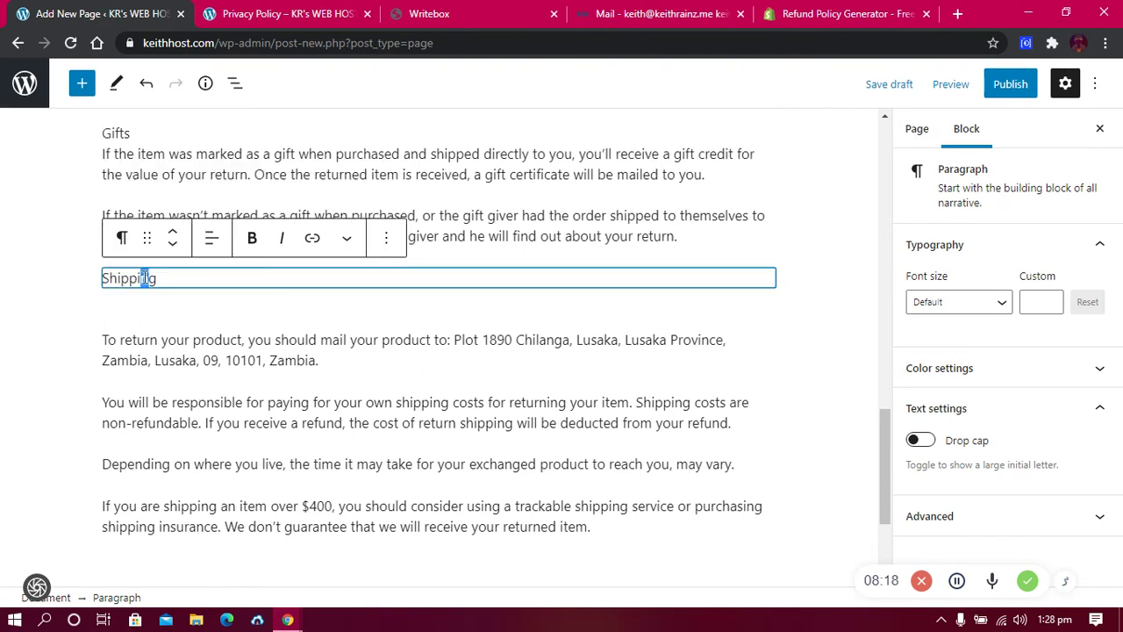
pyautogui.click(122, 238)
pyautogui.click(166, 352)
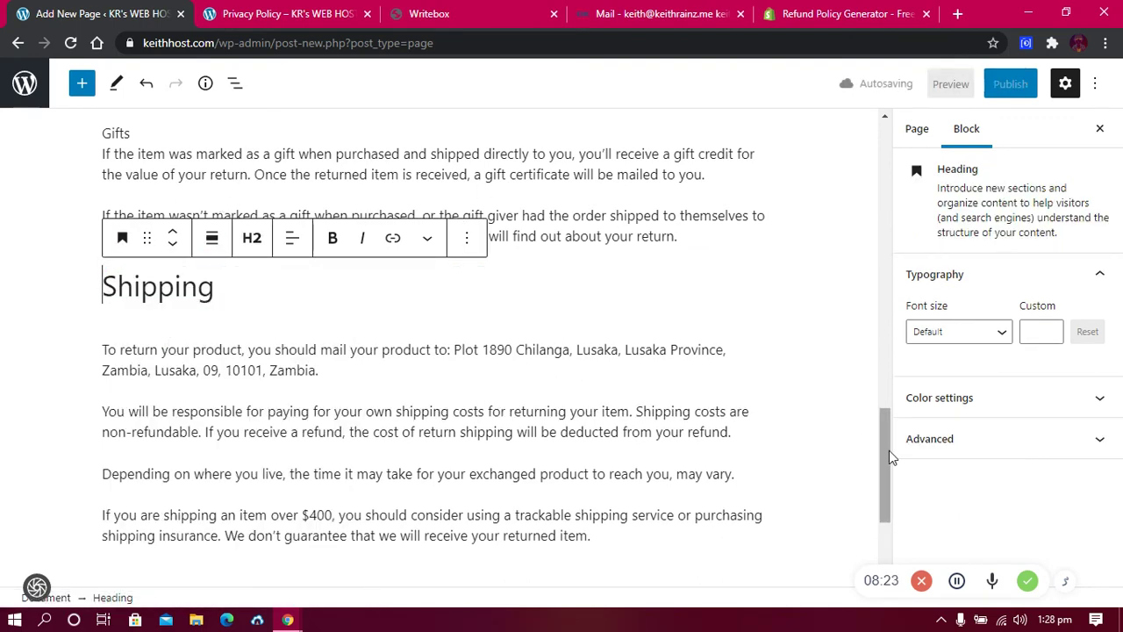
# Split 'Gifts' into its own block and convert it to a heading
pyautogui.moveTo(889, 450); pyautogui.dragTo(888, 431)
pyautogui.scroll(1, 852, 409)
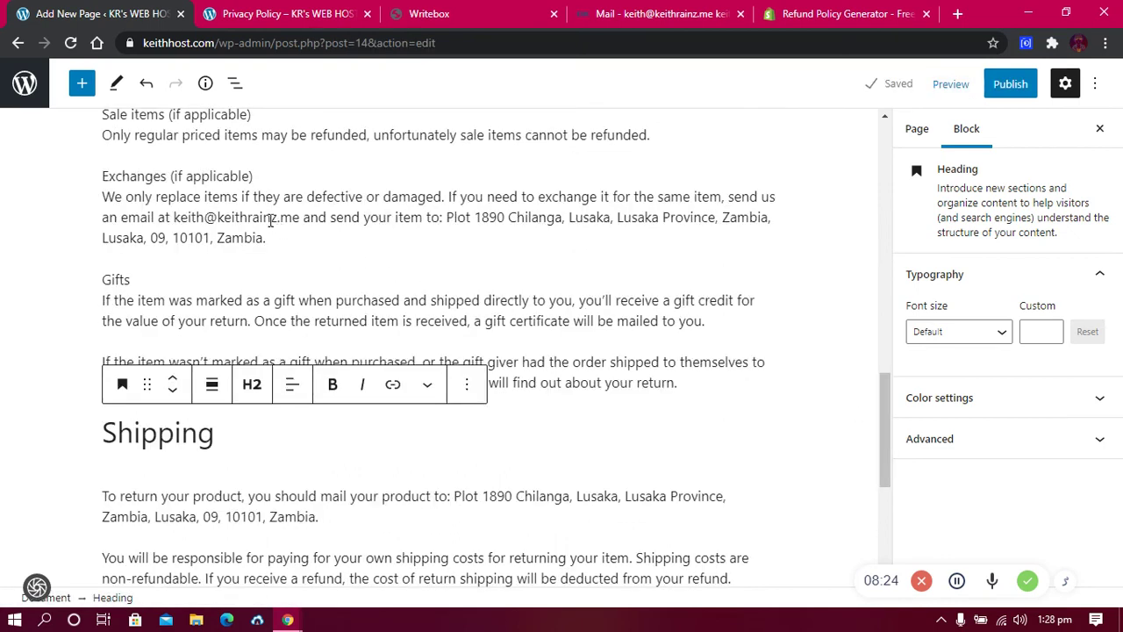
pyautogui.click(150, 275)
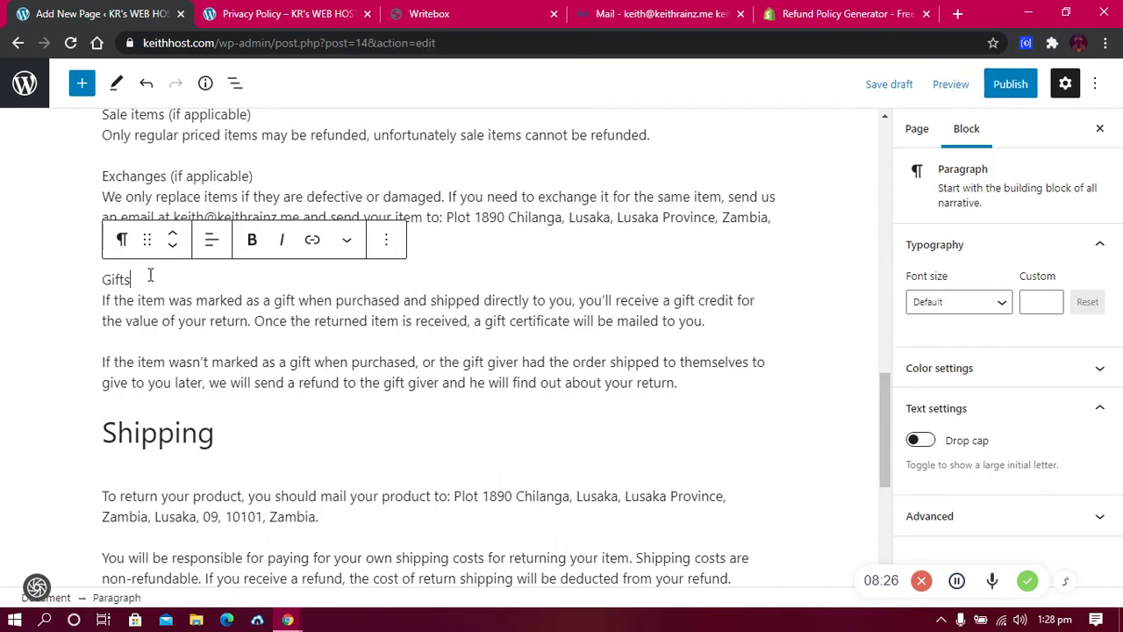
pyautogui.press('Return')
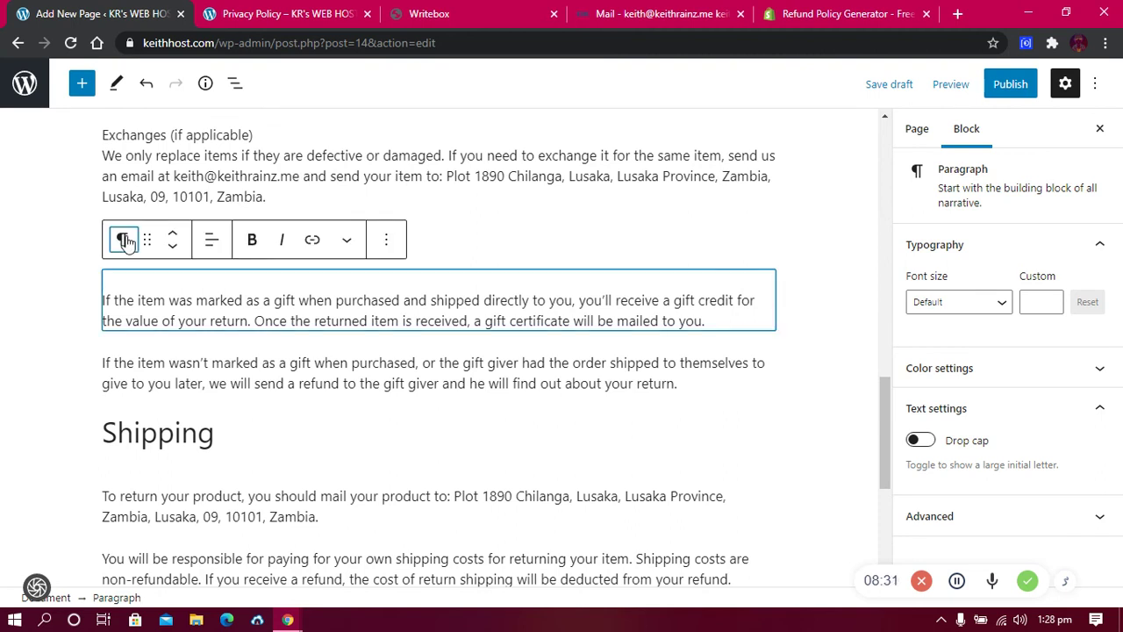
pyautogui.click(126, 242)
pyautogui.click(40, 290)
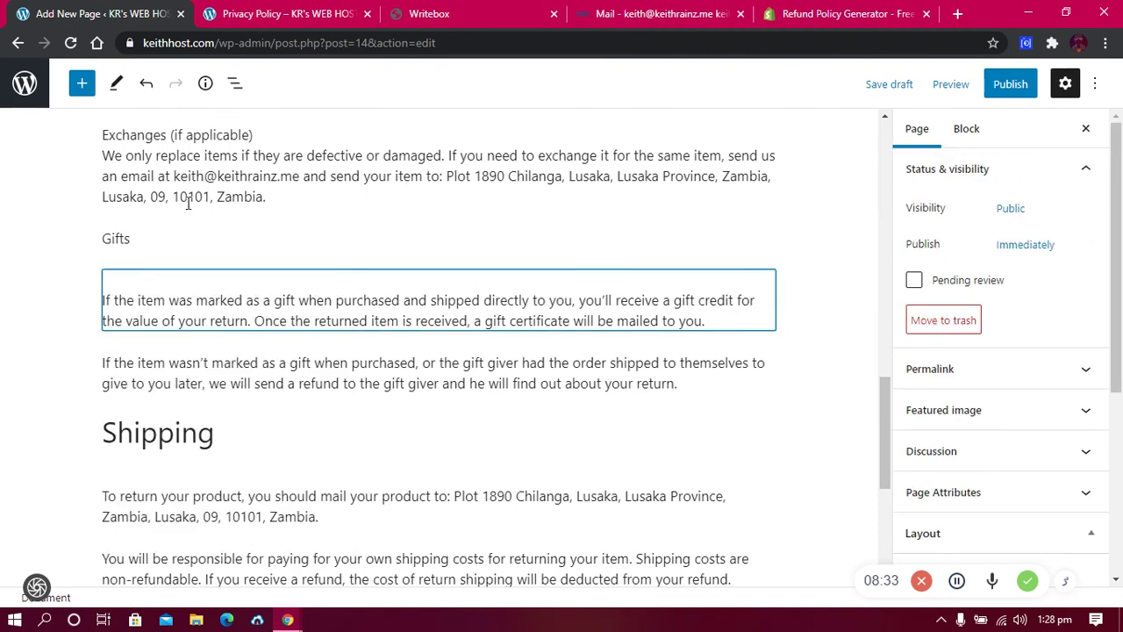
pyautogui.click(133, 237)
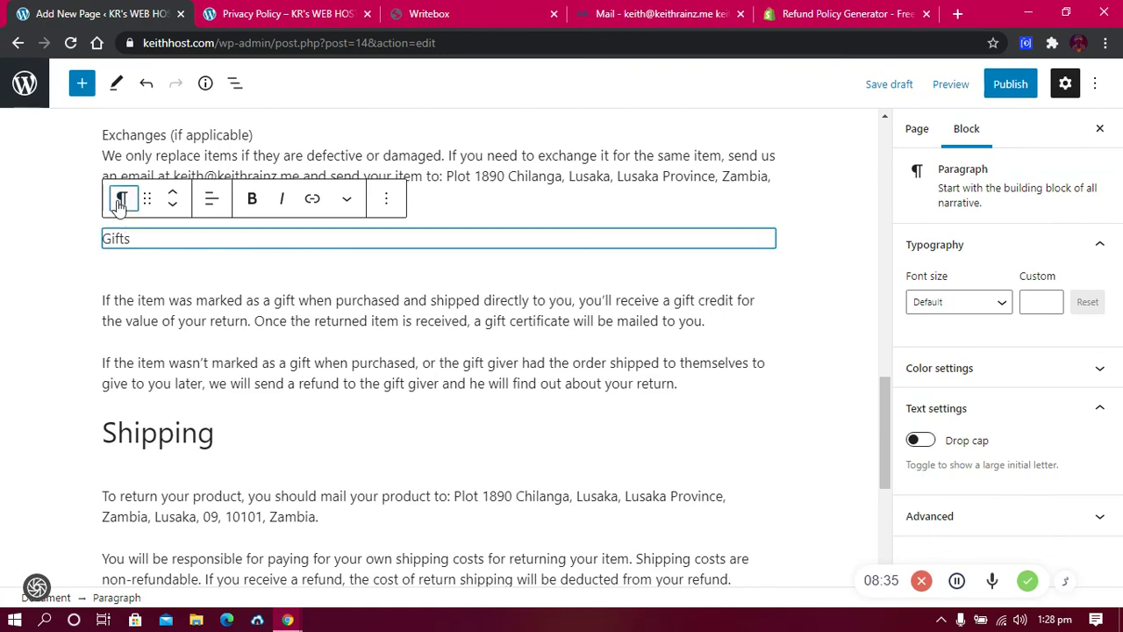
pyautogui.click(122, 198)
pyautogui.click(184, 312)
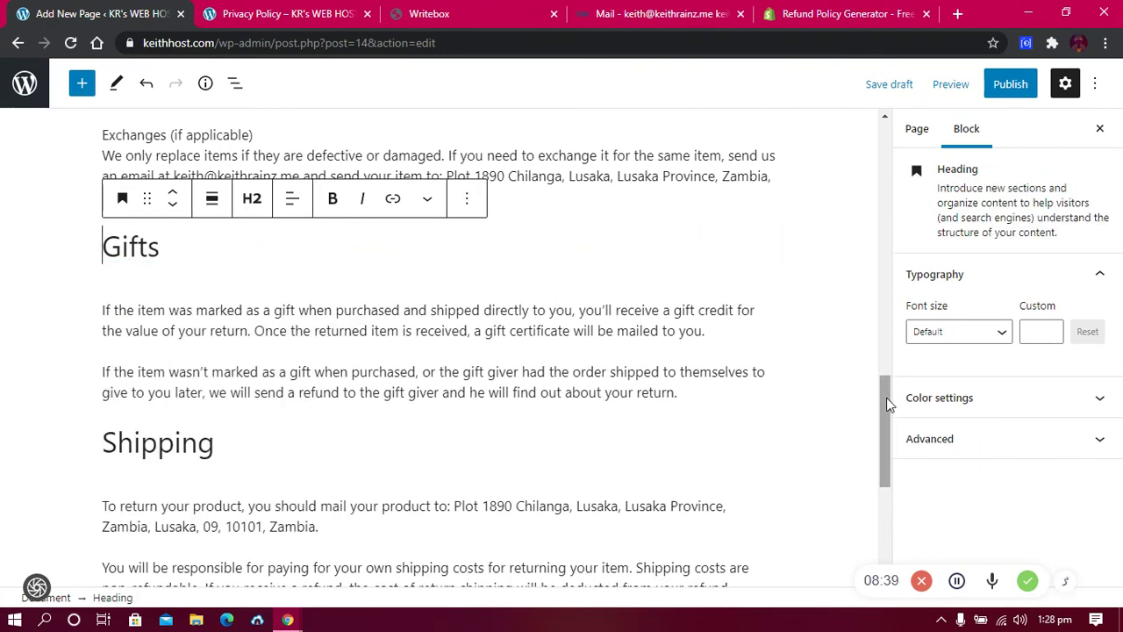
# Publish the Refund Policy page and confirm in the pre-publish panel
pyautogui.moveTo(887, 398); pyautogui.dragTo(886, 140)
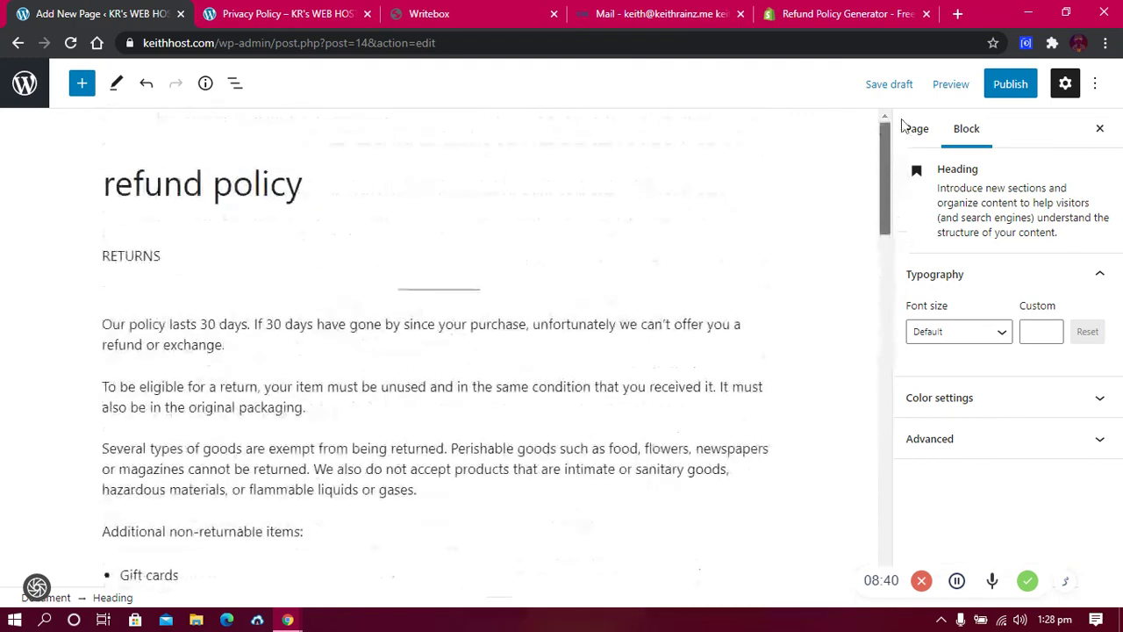
pyautogui.click(1014, 86)
pyautogui.click(969, 90)
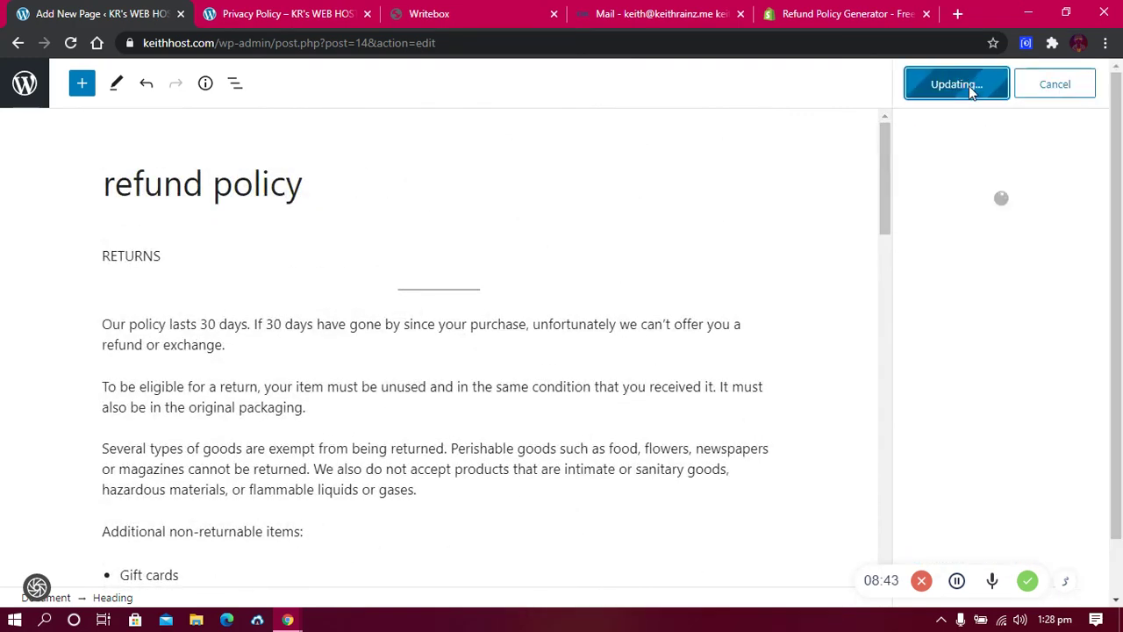